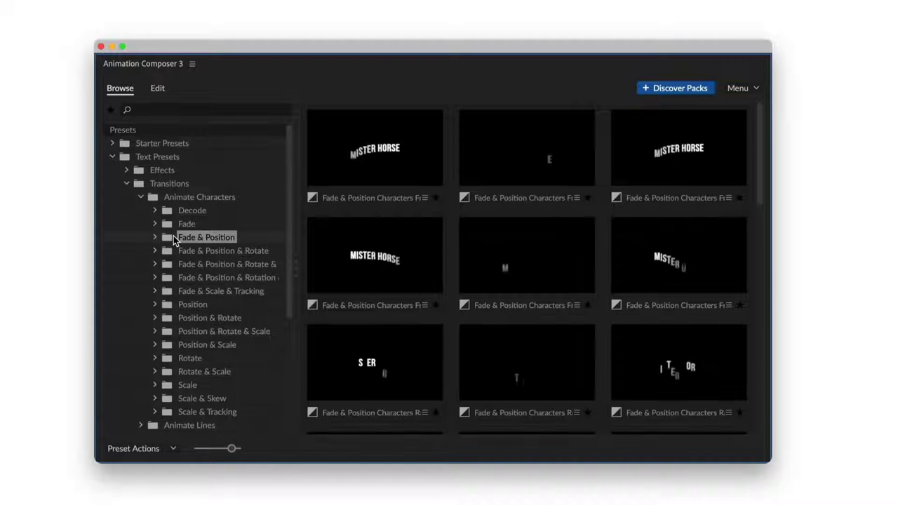
Step: Browse the Fade & Position & Rotate, Position, Position & Rotate, and Position & Rotate & Scale character presets
{"action": "left_click", "coordinate": [178, 251]}
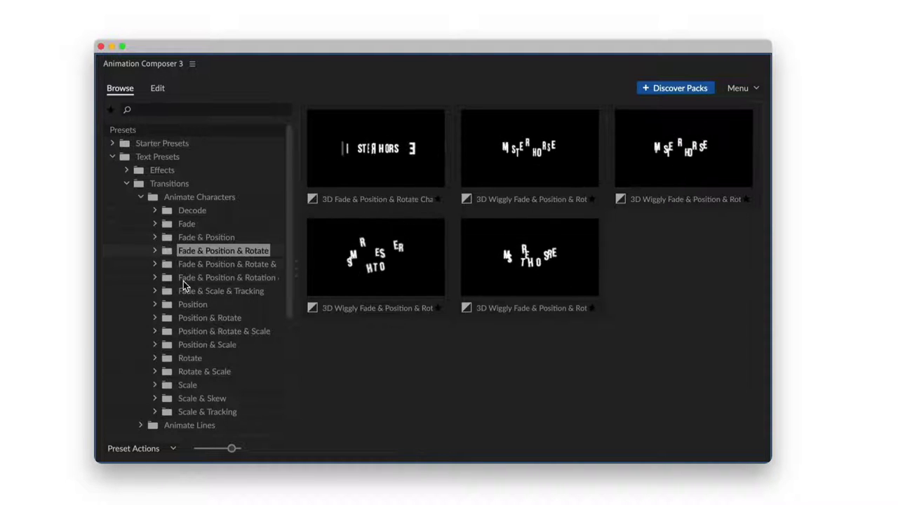
{"action": "left_click", "coordinate": [183, 280]}
{"action": "left_click", "coordinate": [185, 292]}
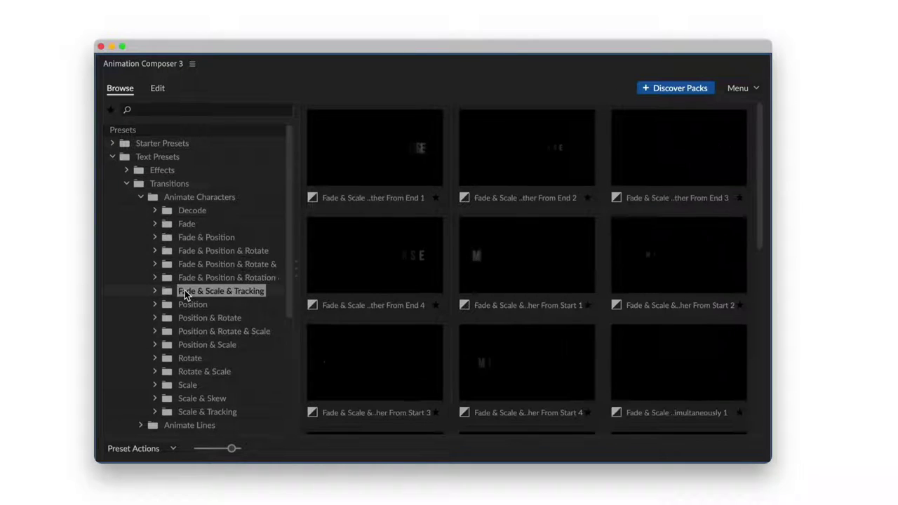
{"action": "left_click", "coordinate": [185, 305]}
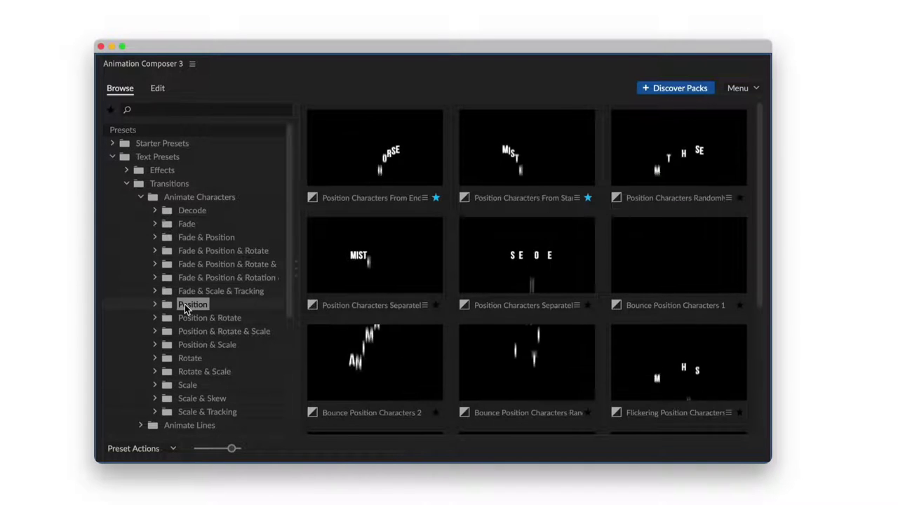
{"action": "left_click", "coordinate": [190, 318]}
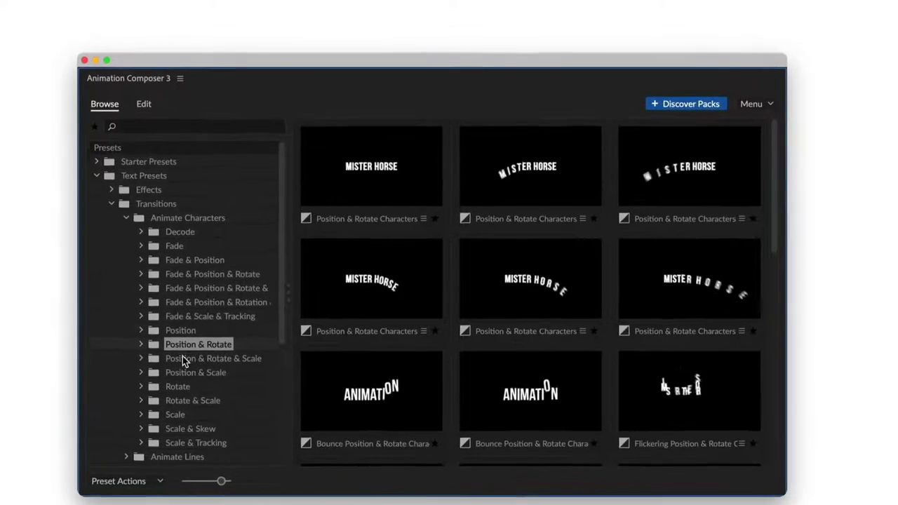
{"action": "left_click", "coordinate": [192, 332]}
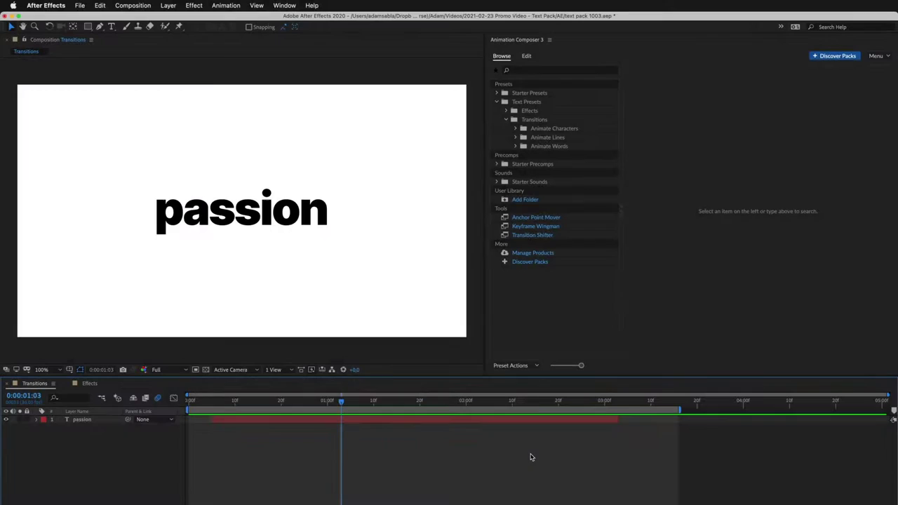
Step: Select the passion layer and preview the Decode, Fade & Position, and Fade & Position & Rotate presets
{"action": "left_click", "coordinate": [494, 423]}
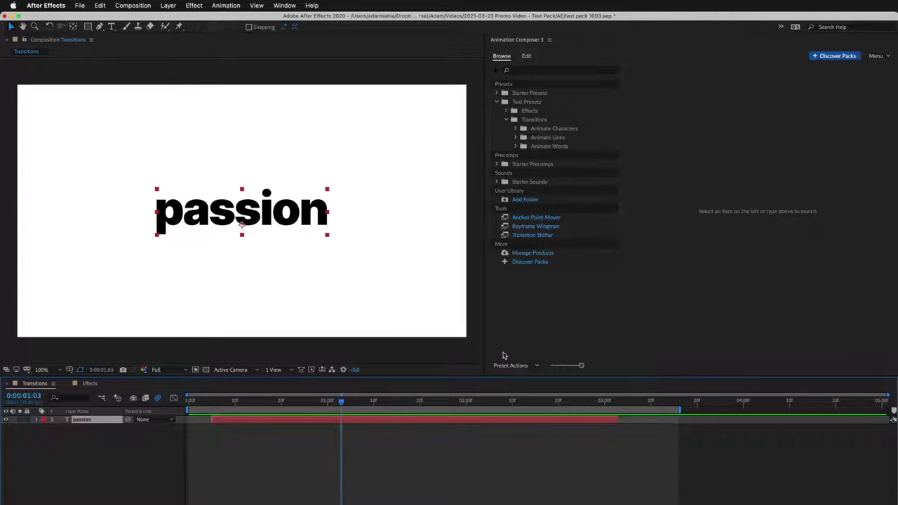
{"action": "left_click", "coordinate": [515, 129]}
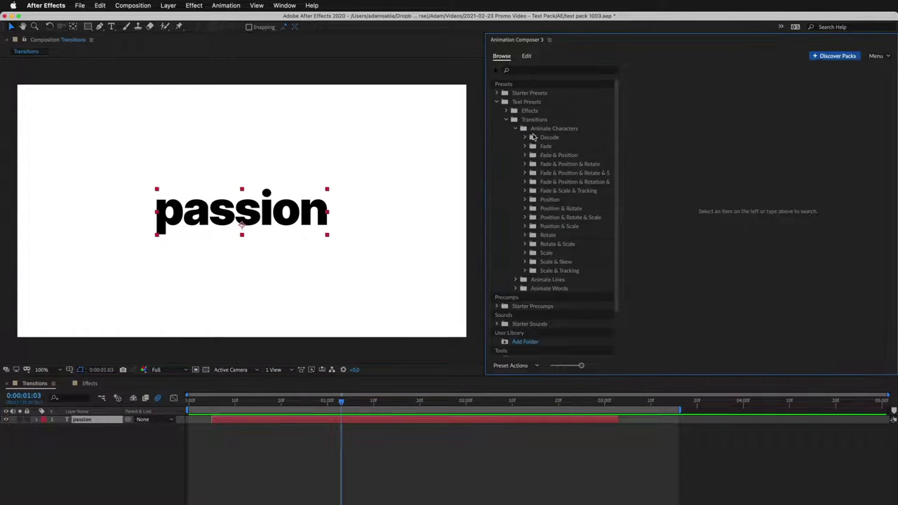
{"action": "left_click", "coordinate": [534, 137]}
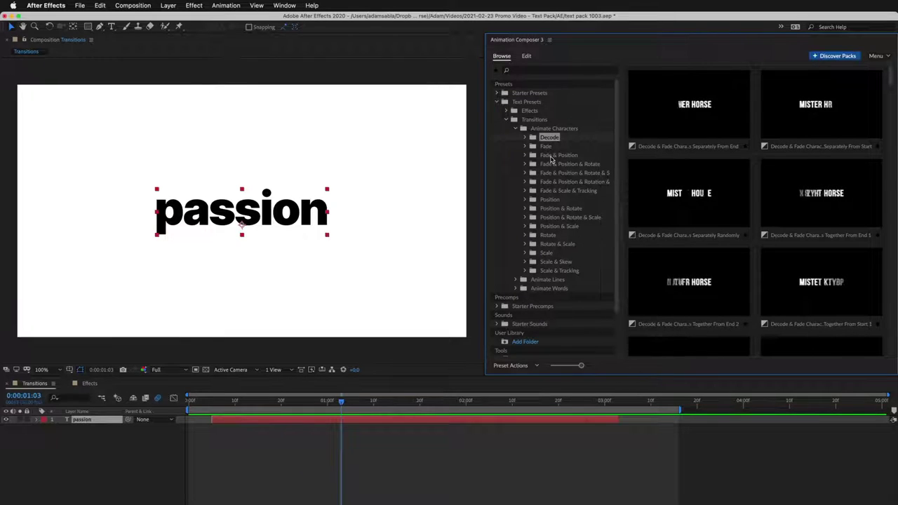
{"action": "left_click", "coordinate": [551, 156]}
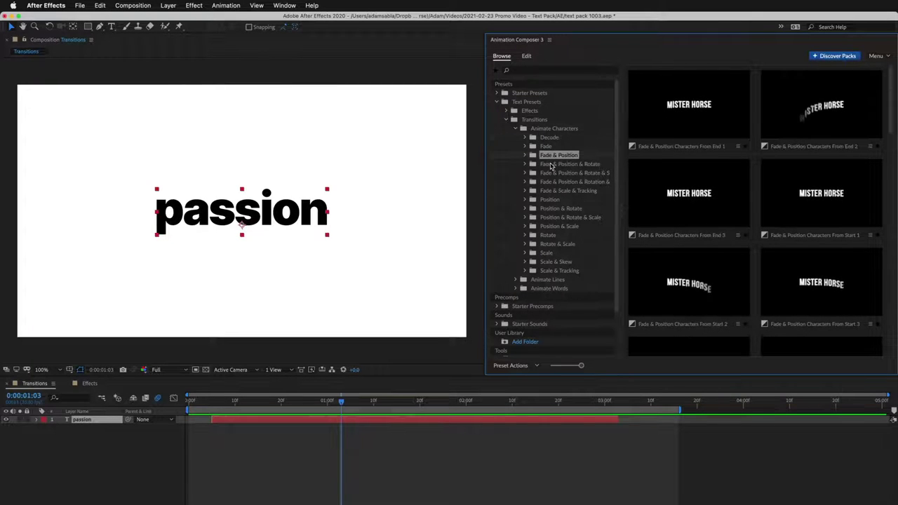
{"action": "left_click", "coordinate": [552, 164]}
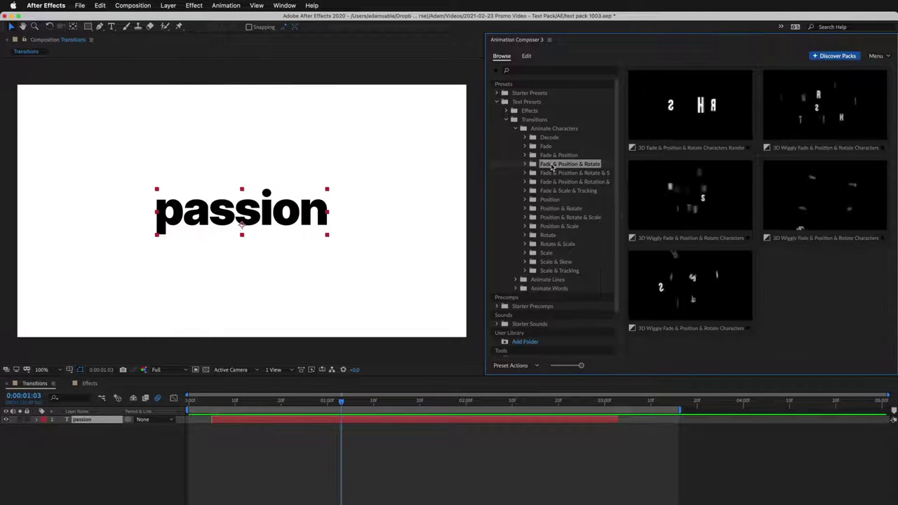
Step: Compare Position & Rotate & Scale presets and apply the first Overshoot one as passion's In animation
{"action": "left_click", "coordinate": [531, 219]}
{"action": "left_click", "coordinate": [554, 227]}
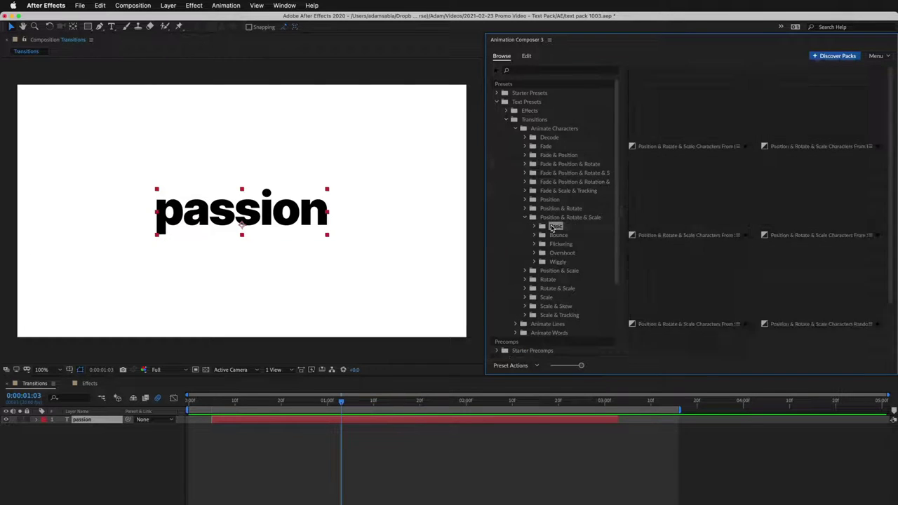
{"action": "left_click", "coordinate": [553, 236]}
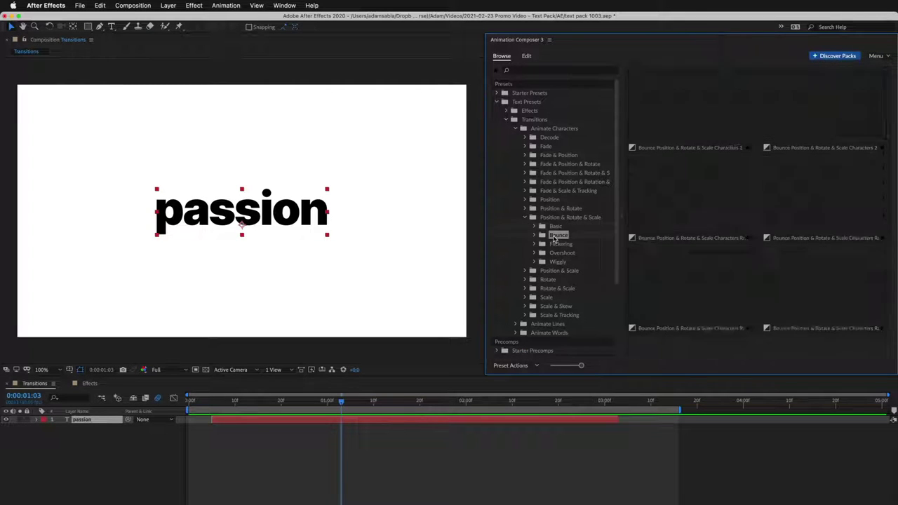
{"action": "left_click", "coordinate": [554, 244]}
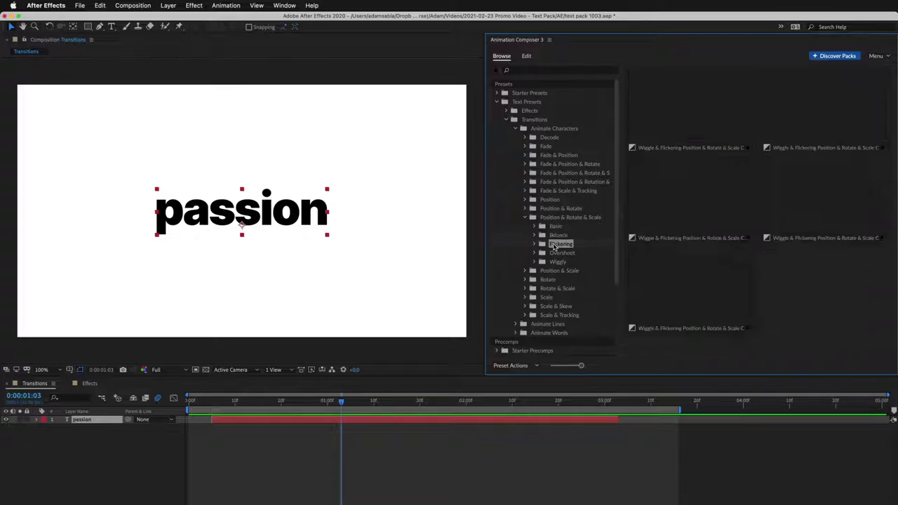
{"action": "left_click", "coordinate": [553, 253]}
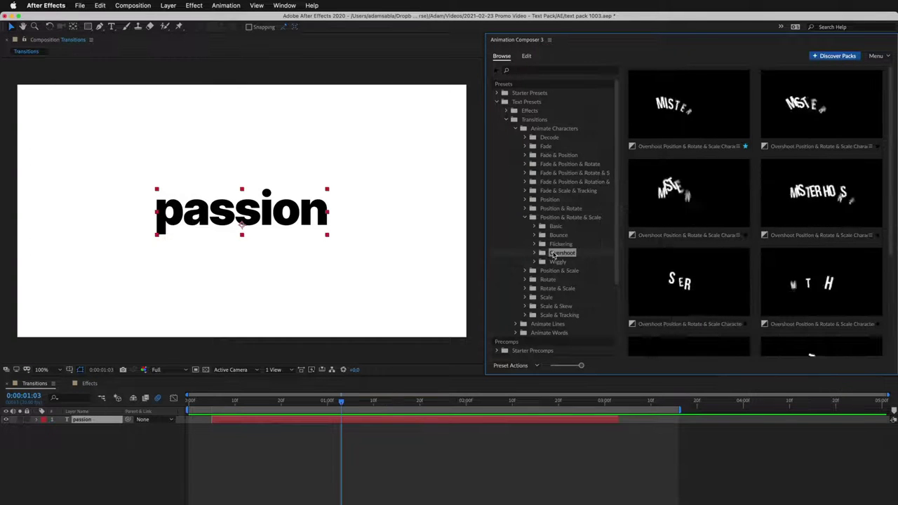
{"action": "left_click", "coordinate": [553, 262]}
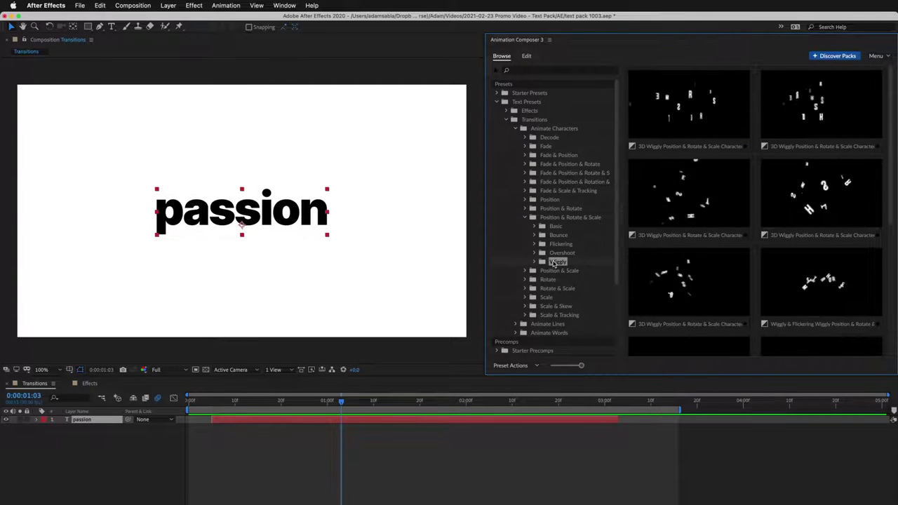
{"action": "left_click", "coordinate": [544, 253]}
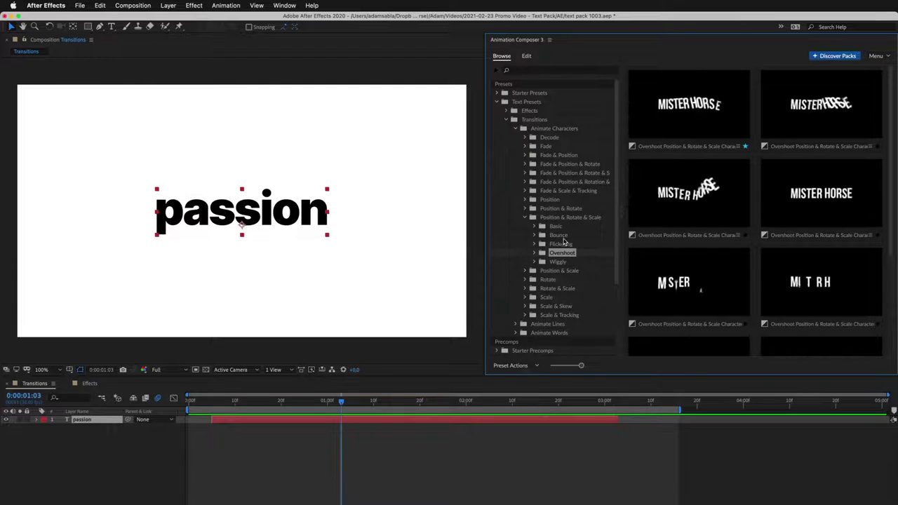
{"action": "left_click", "coordinate": [677, 118]}
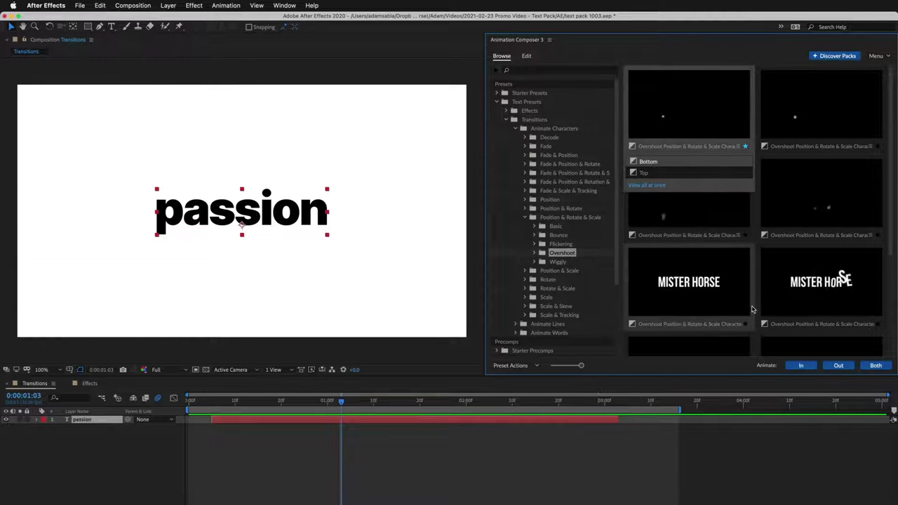
{"action": "left_click", "coordinate": [803, 366]}
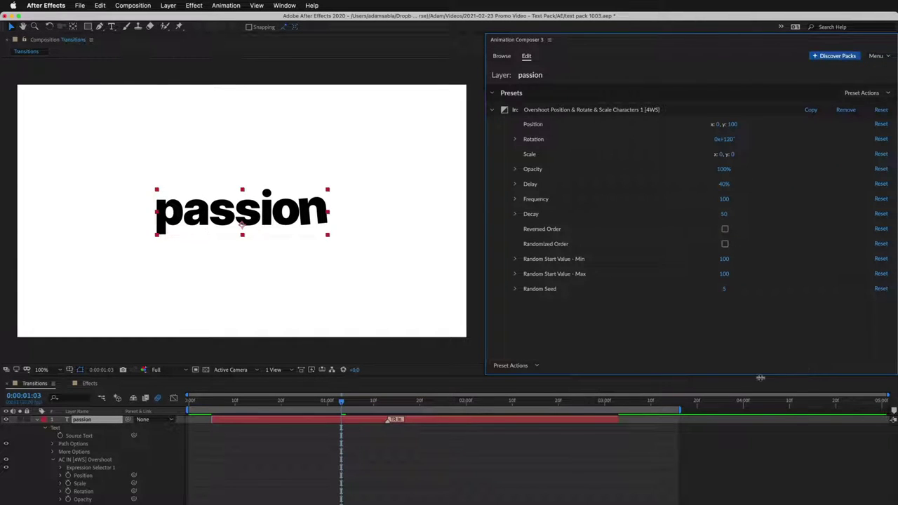
Step: Check the intro, then add Position Characters From End as passion's Out animation
{"action": "left_click_drag", "start_coordinate": [401, 401], "coordinate": [422, 401]}
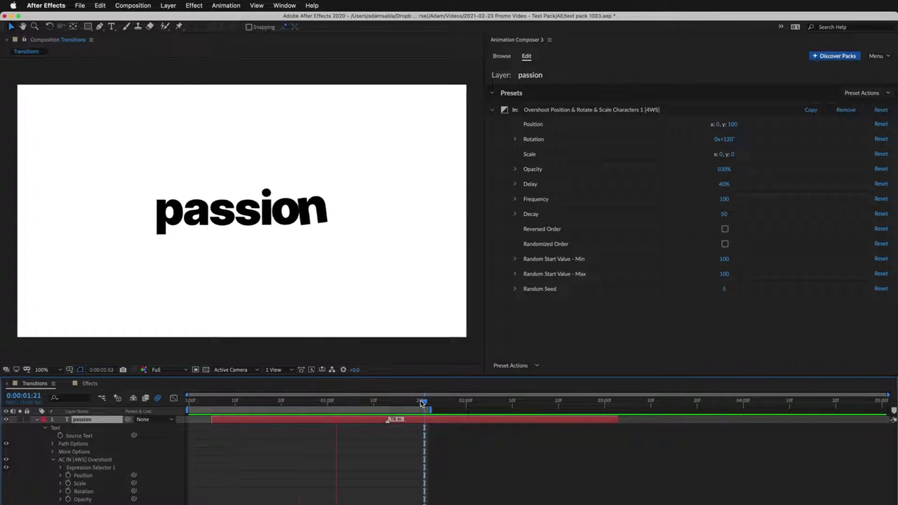
{"action": "key", "text": "space"}
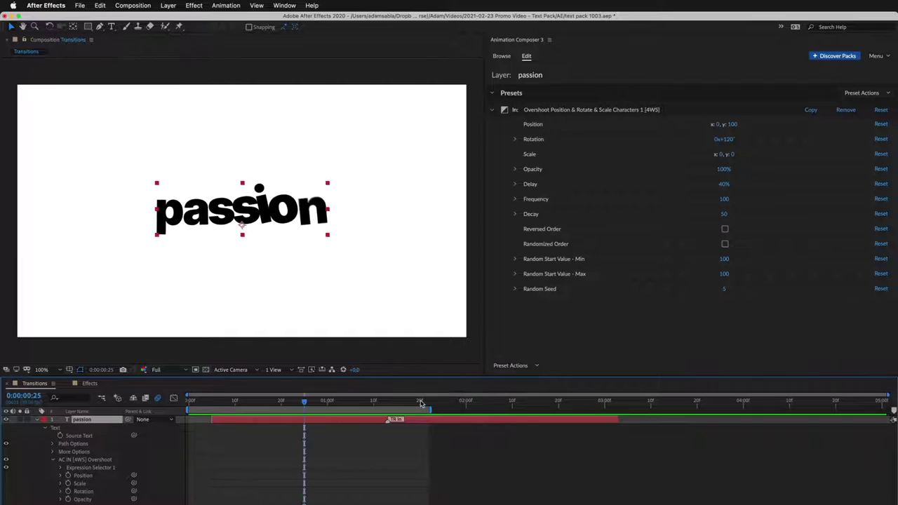
{"action": "left_click", "coordinate": [501, 57]}
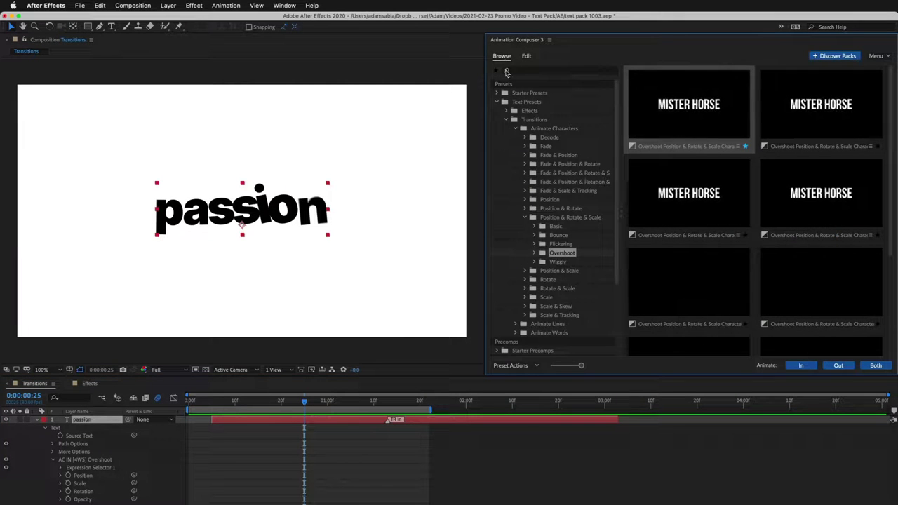
{"action": "left_click", "coordinate": [533, 200]}
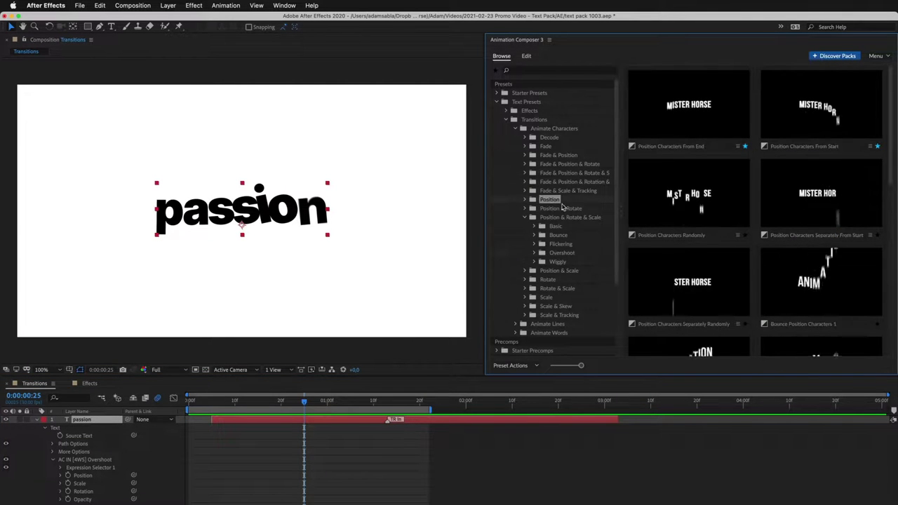
{"action": "left_click", "coordinate": [670, 124]}
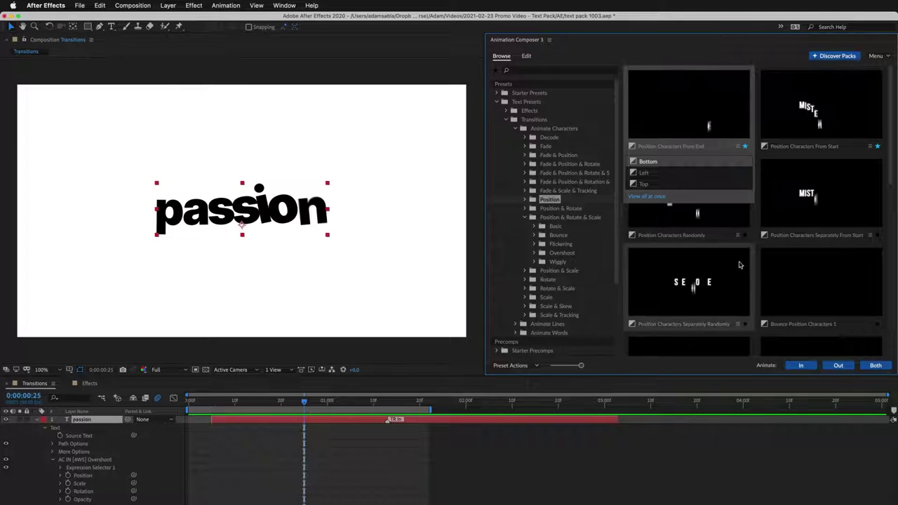
{"action": "left_click", "coordinate": [839, 365]}
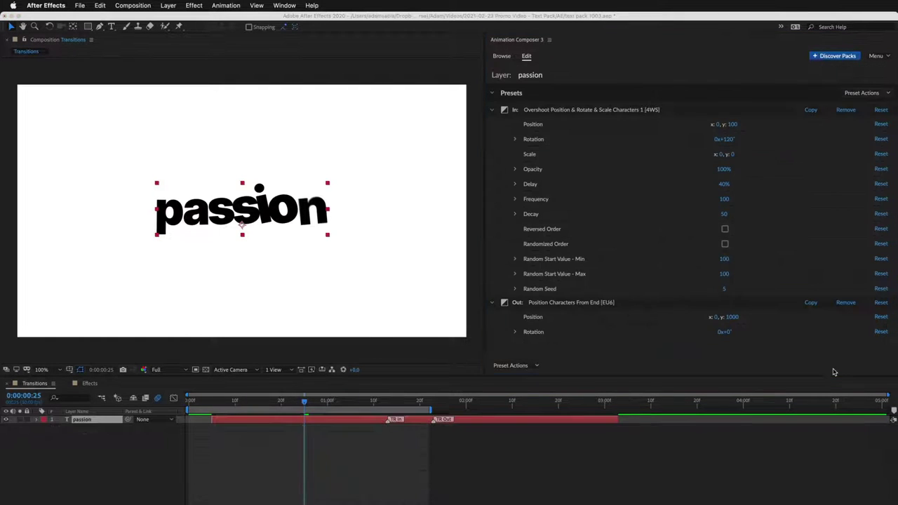
Step: Move the work area over the exit and play it from its middle
{"action": "left_click_drag", "start_coordinate": [399, 409], "coordinate": [626, 408]}
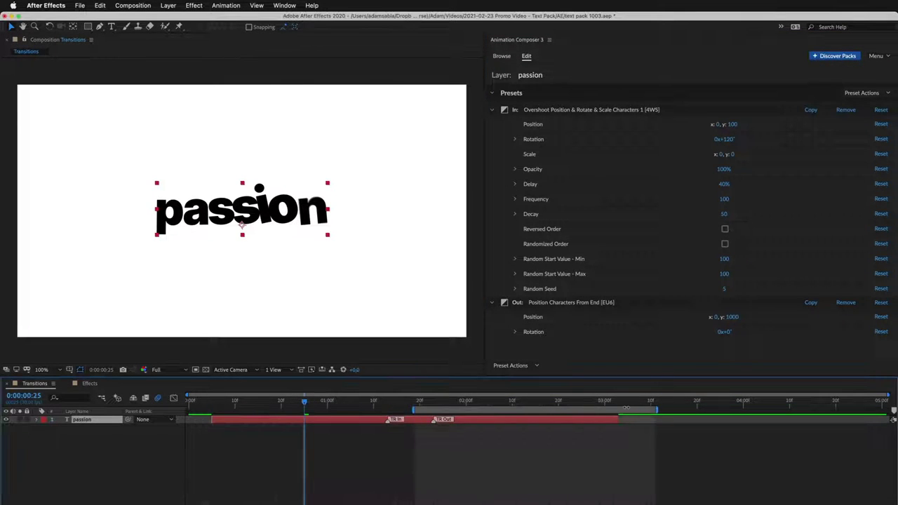
{"action": "left_click", "coordinate": [425, 402]}
{"action": "key", "text": "space"}
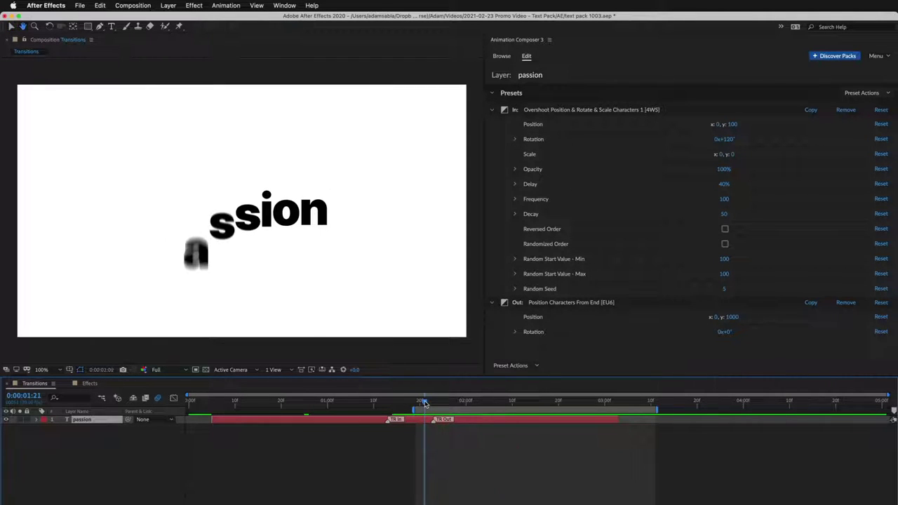
Step: Swap the From End exit for Position Characters From Start and play it back
{"action": "left_click", "coordinate": [845, 303]}
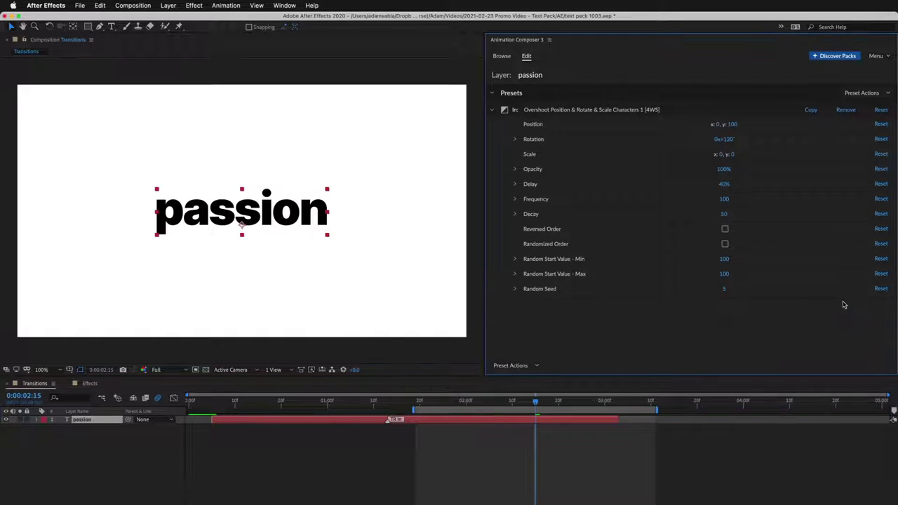
{"action": "left_click", "coordinate": [502, 56]}
{"action": "mouse_move", "coordinate": [798, 110]}
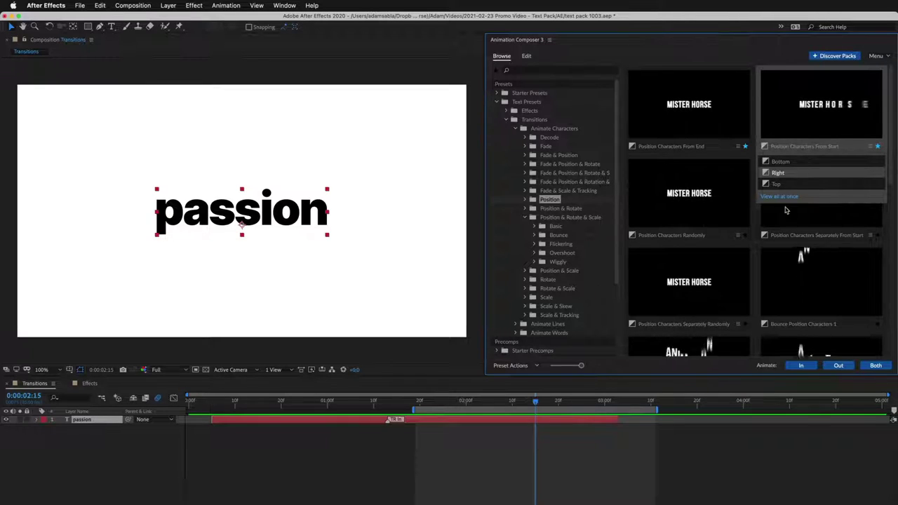
{"action": "left_click", "coordinate": [839, 365]}
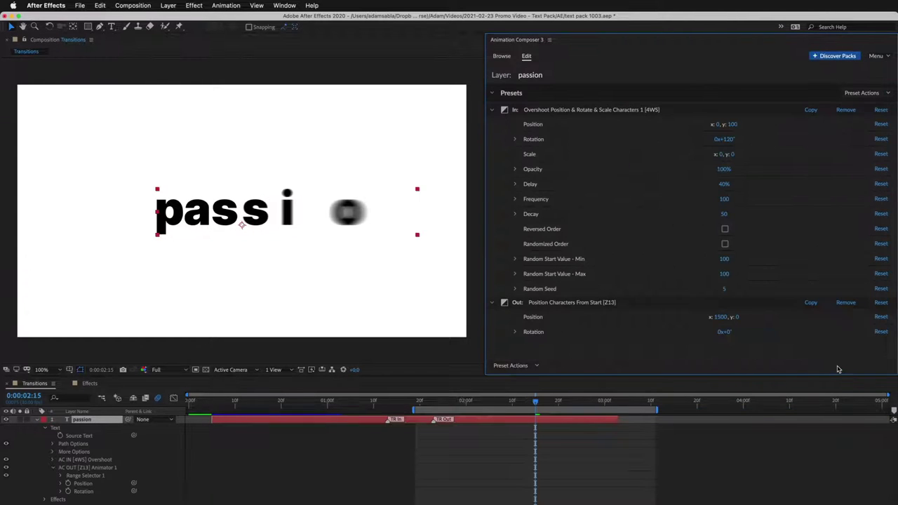
{"action": "key", "text": "space"}
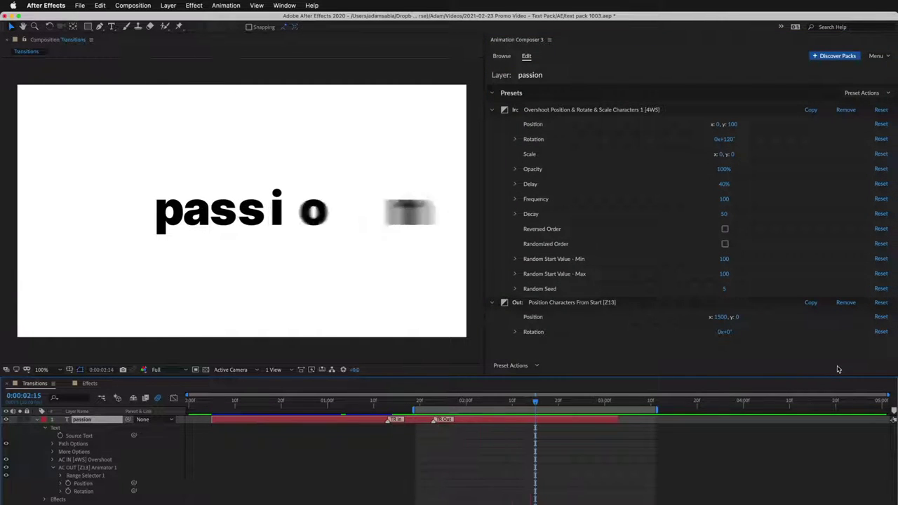
{"action": "key", "text": "space"}
Step: Drag the work area back to the comp start and play the Overshoot entrance
{"action": "left_click_drag", "start_coordinate": [526, 414], "coordinate": [305, 416]}
{"action": "key", "text": "space"}
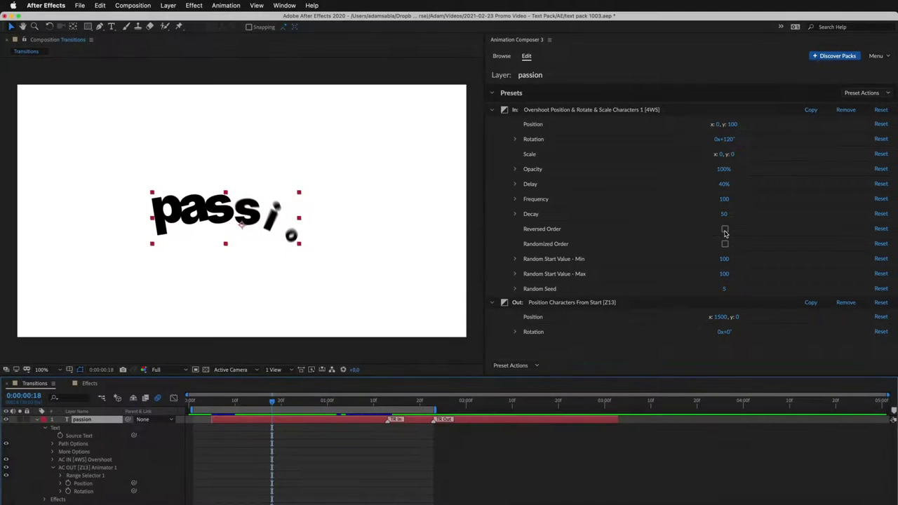
Step: Try the entrance with Reversed Order, then Randomized Order, turning each back off
{"action": "left_click", "coordinate": [725, 230]}
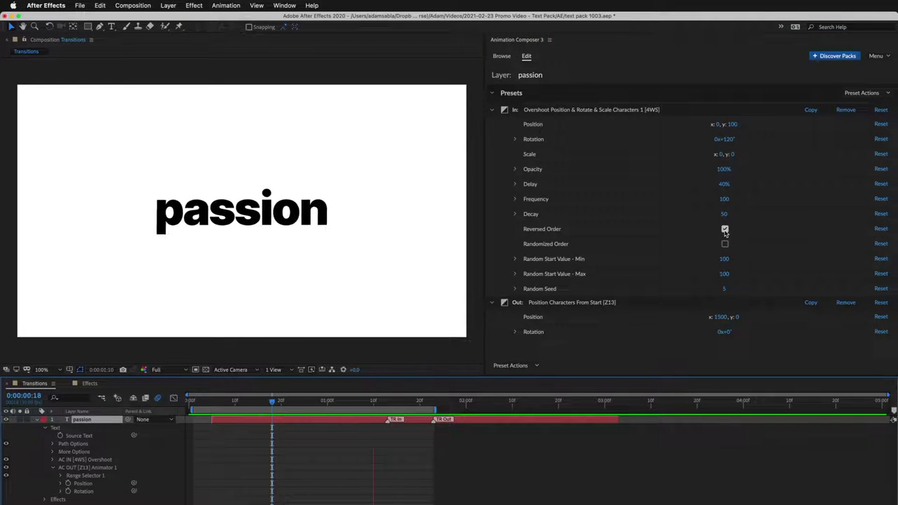
{"action": "left_click", "coordinate": [724, 230]}
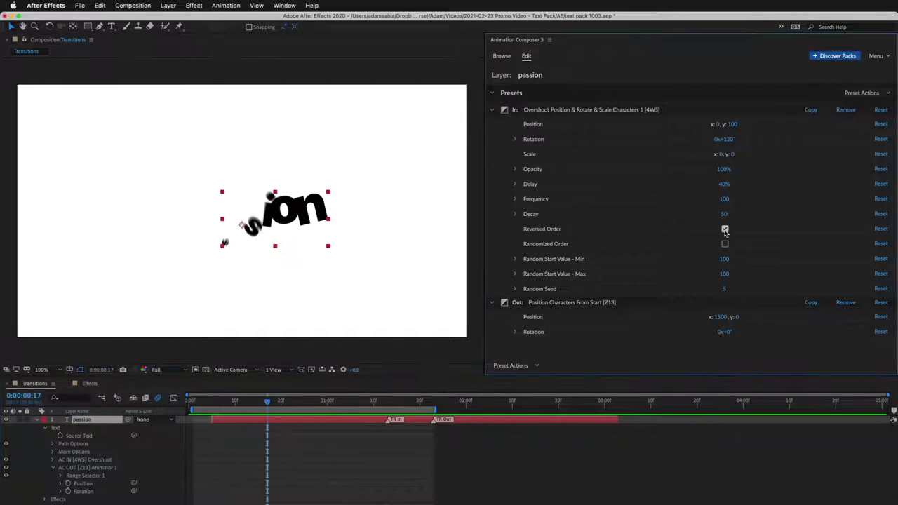
{"action": "left_click", "coordinate": [725, 244]}
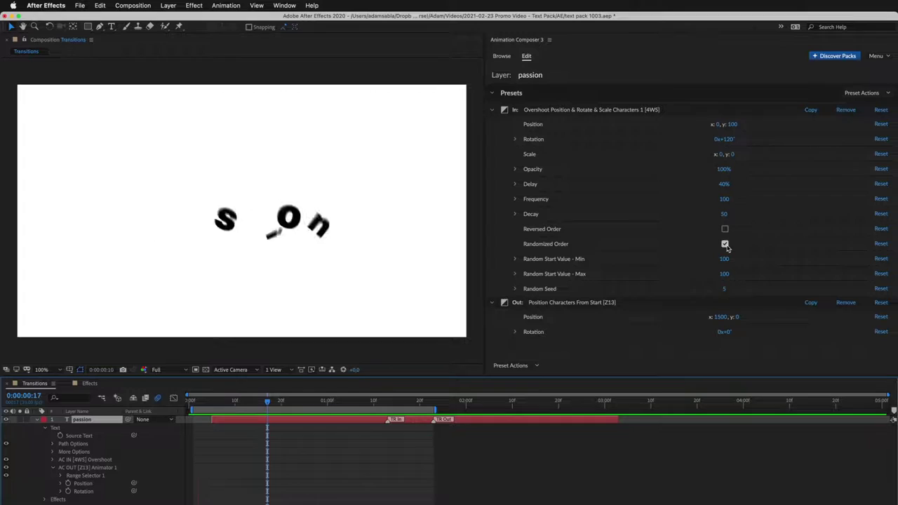
{"action": "left_click", "coordinate": [725, 245]}
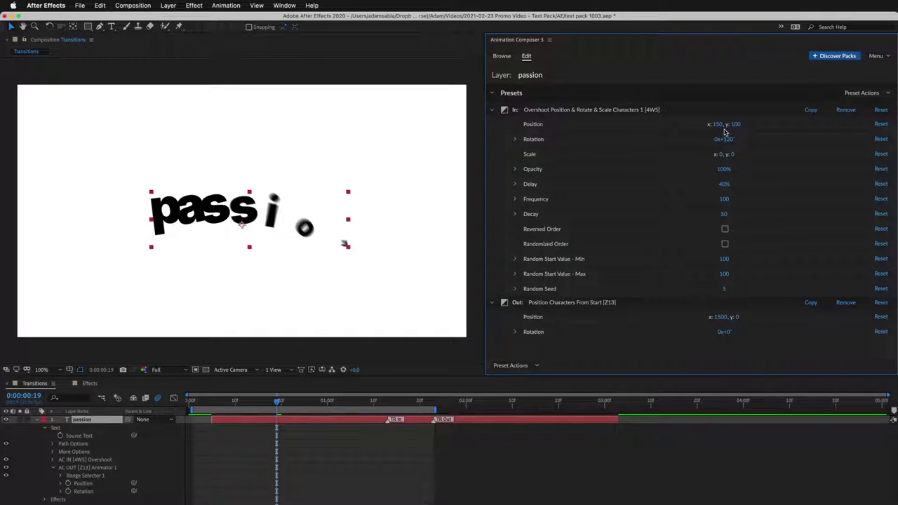
Step: Scrub entrance Rotation to 0x-128°, then reset the Overshoot In preset and reveal it in the library
{"action": "left_click_drag", "start_coordinate": [725, 141], "coordinate": [629, 142]}
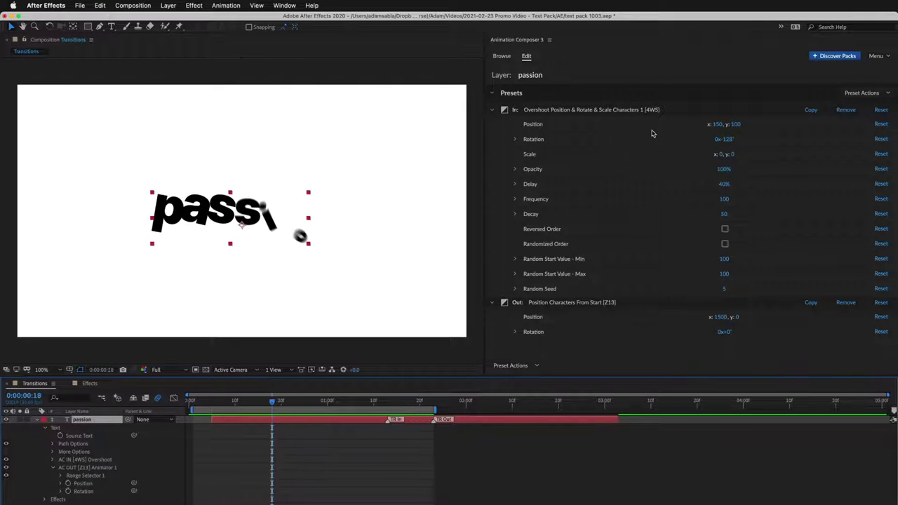
{"action": "left_click", "coordinate": [881, 110]}
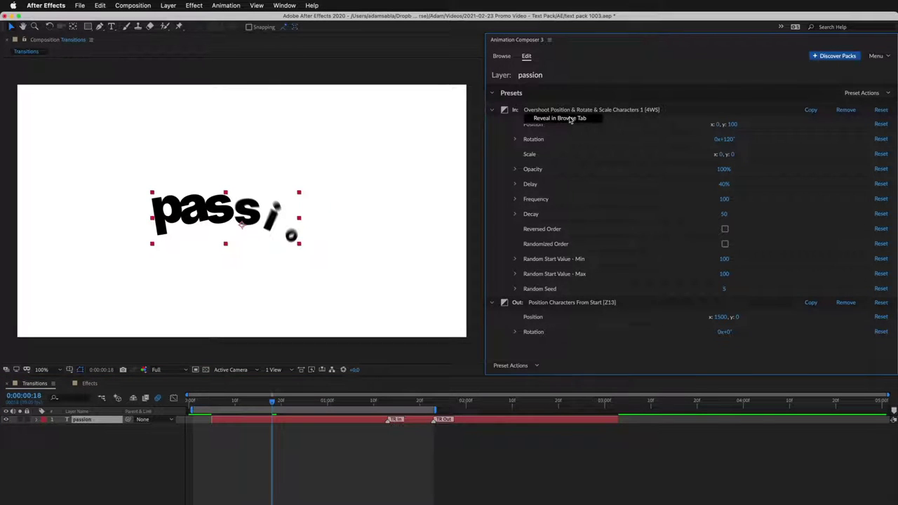
{"action": "left_click", "coordinate": [571, 118]}
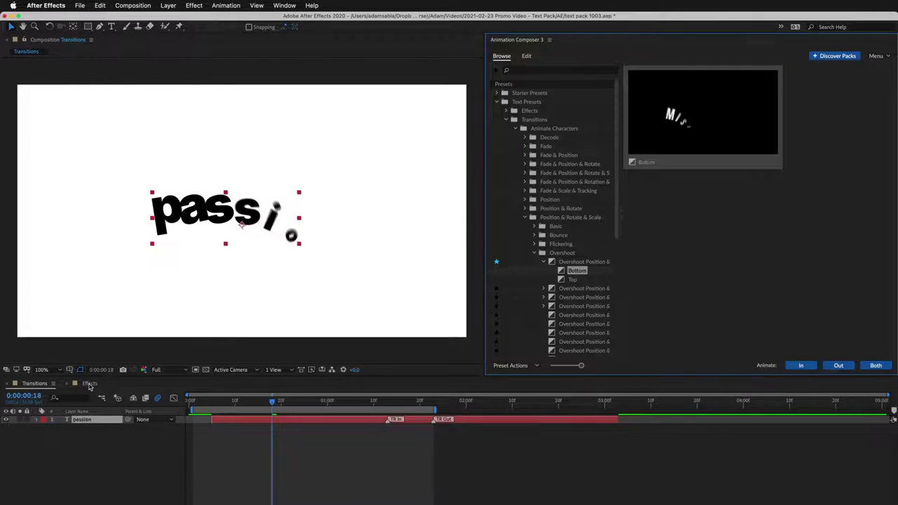
Step: Switch to the Effects comp with 'funny' and browse the Decode and Position & Rotate effect presets
{"action": "left_click", "coordinate": [89, 383]}
{"action": "left_click", "coordinate": [507, 120]}
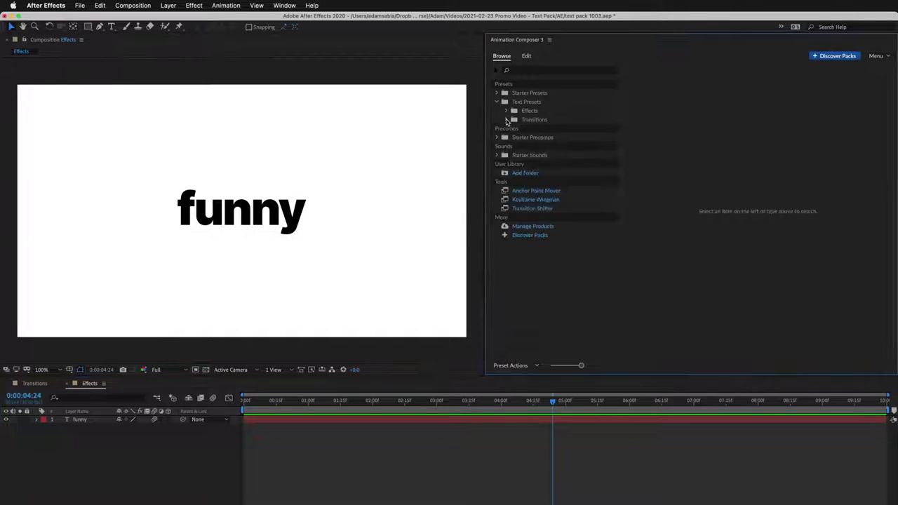
{"action": "left_click", "coordinate": [506, 112]}
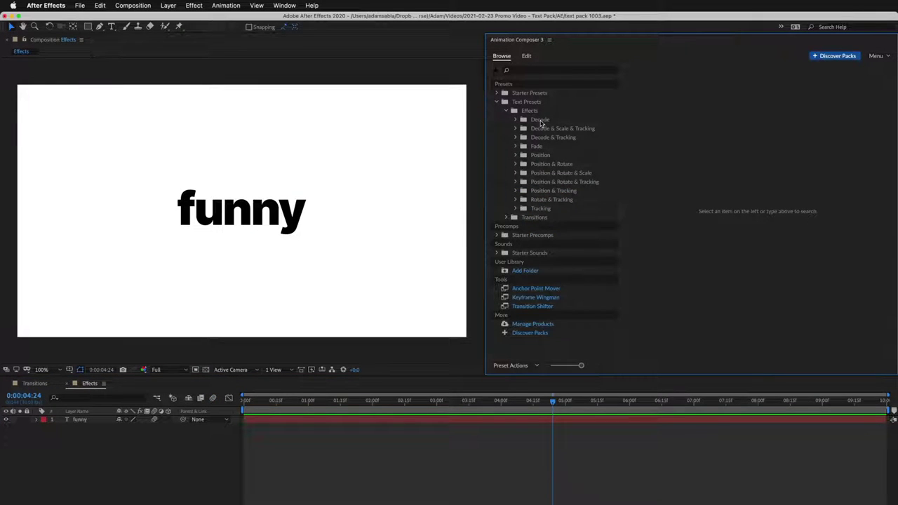
{"action": "left_click", "coordinate": [539, 120]}
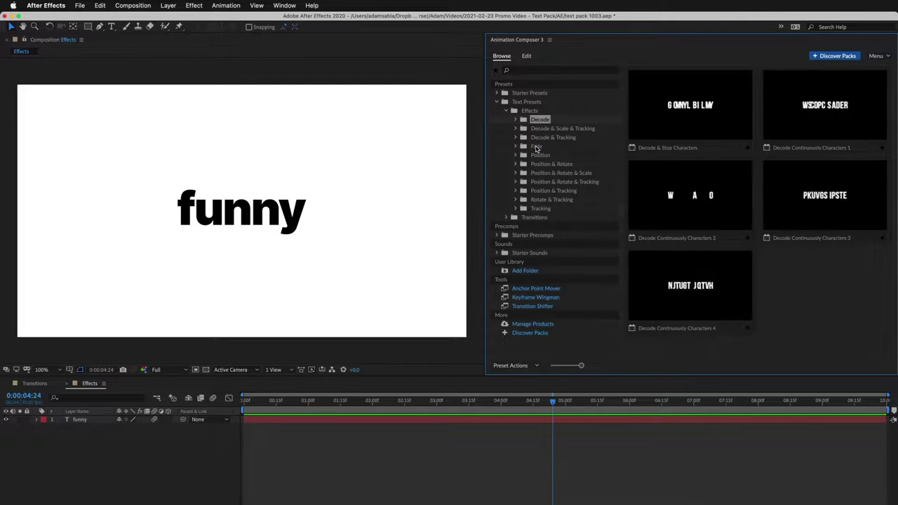
{"action": "left_click", "coordinate": [549, 164]}
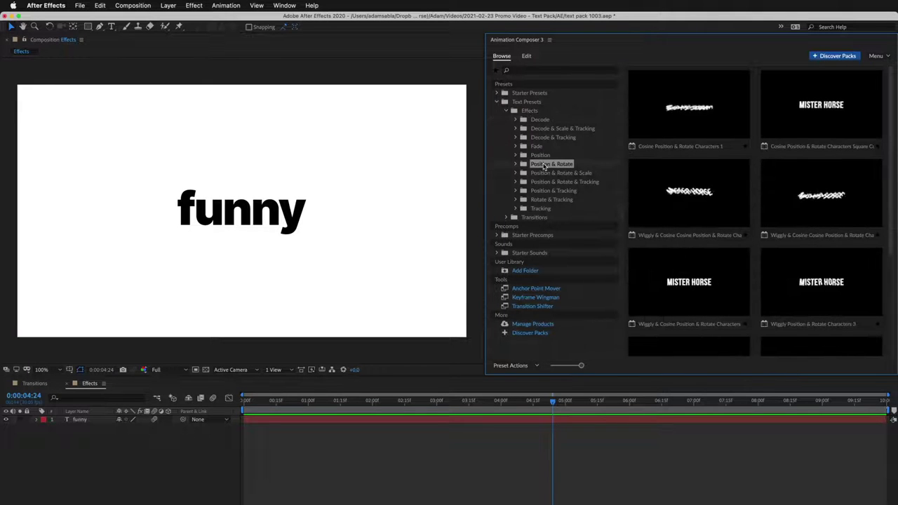
{"action": "left_click", "coordinate": [516, 173]}
Step: Compare Wiggly presets across the Tracking folders, settling on Position & Rotate & Scale Wiggly
{"action": "left_click", "coordinate": [548, 191]}
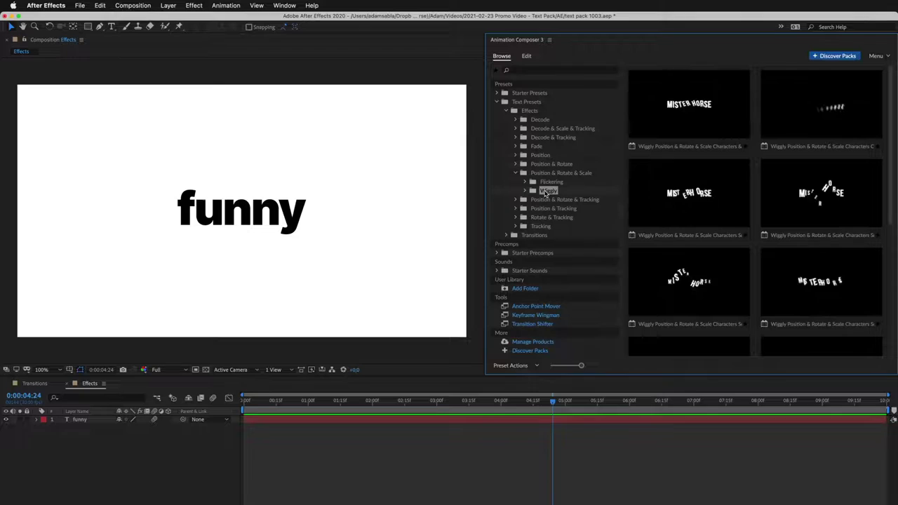
{"action": "left_click", "coordinate": [516, 200]}
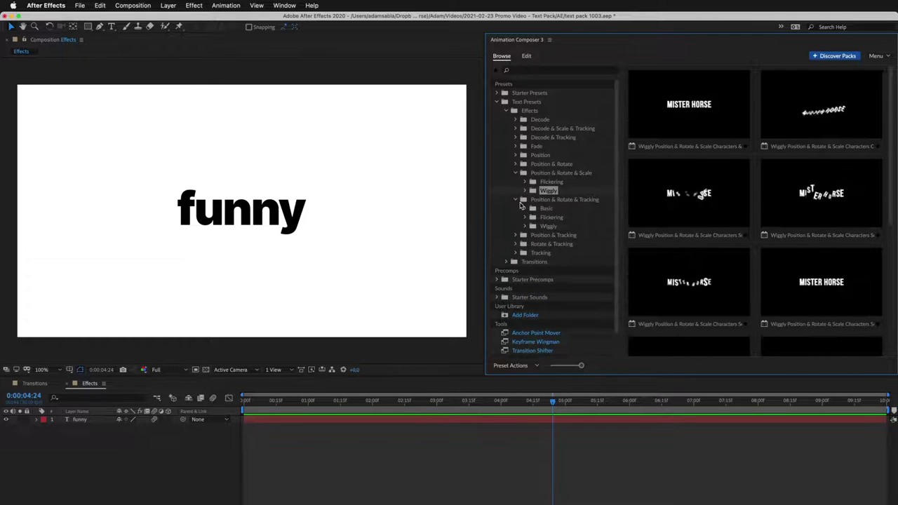
{"action": "left_click", "coordinate": [546, 226]}
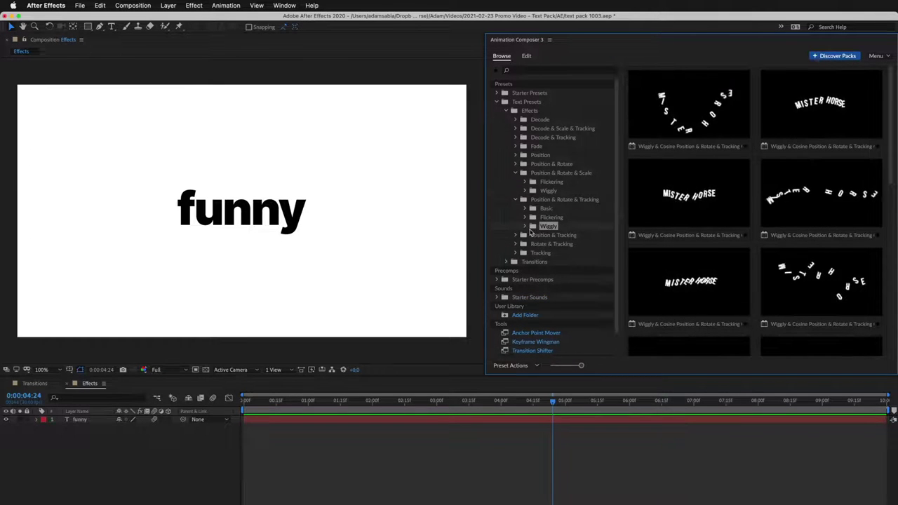
{"action": "left_click", "coordinate": [515, 235]}
{"action": "left_click", "coordinate": [545, 244]}
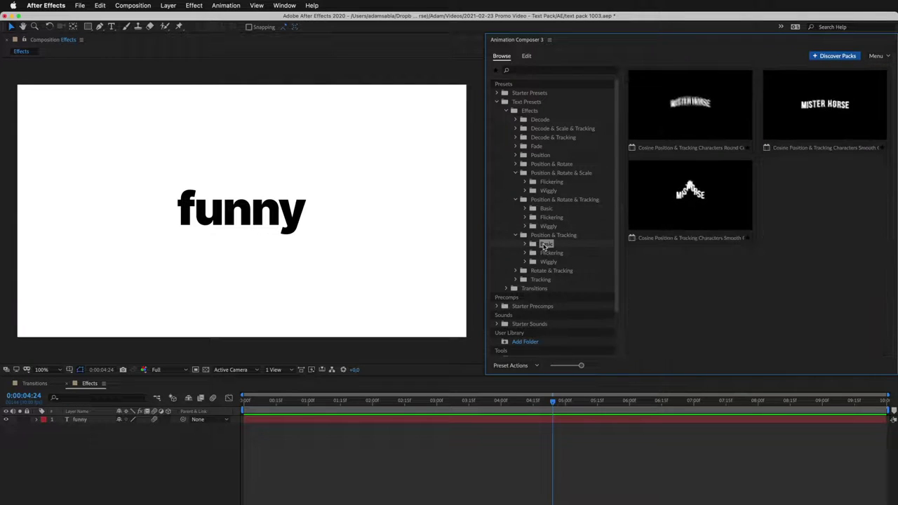
{"action": "left_click", "coordinate": [547, 261]}
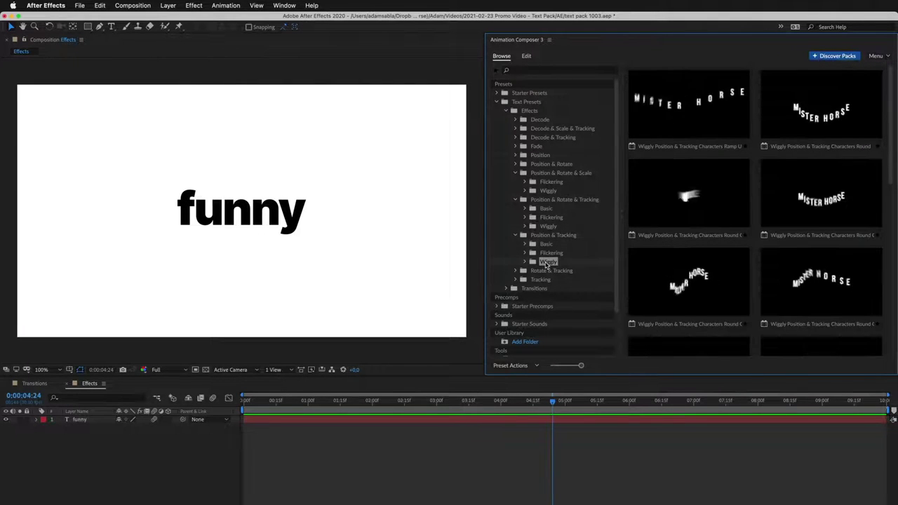
{"action": "left_click", "coordinate": [548, 191]}
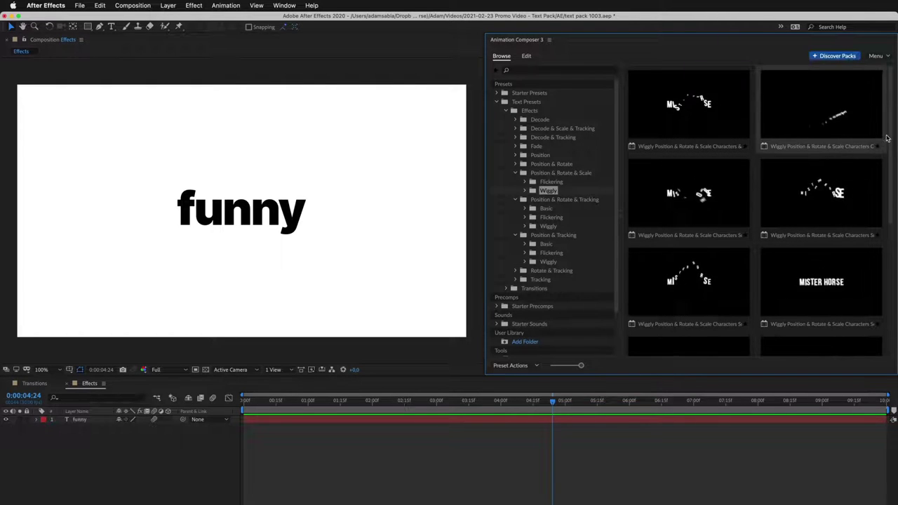
{"action": "scroll", "coordinate": [842, 210], "scroll_direction": "down", "scroll_amount": 3}
{"action": "scroll", "coordinate": [884, 209], "scroll_direction": "down", "scroll_amount": 1}
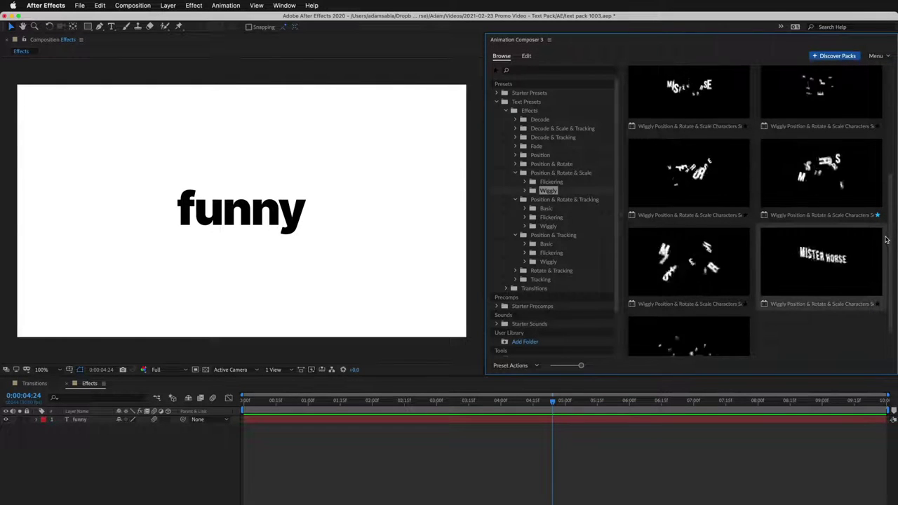
Step: Apply Wiggly Position & Rotate & Scale Characters Square 3 to the funny layer and scrub to preview
{"action": "left_click", "coordinate": [666, 421]}
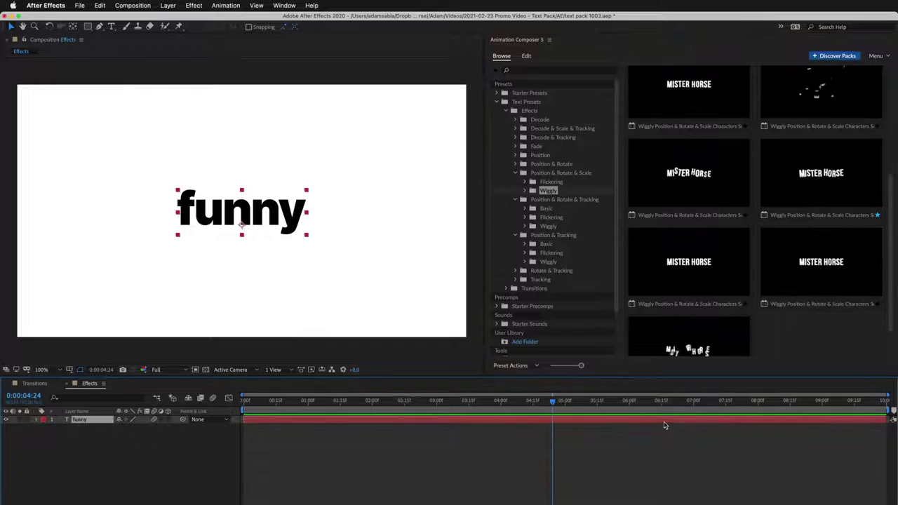
{"action": "left_click", "coordinate": [807, 181]}
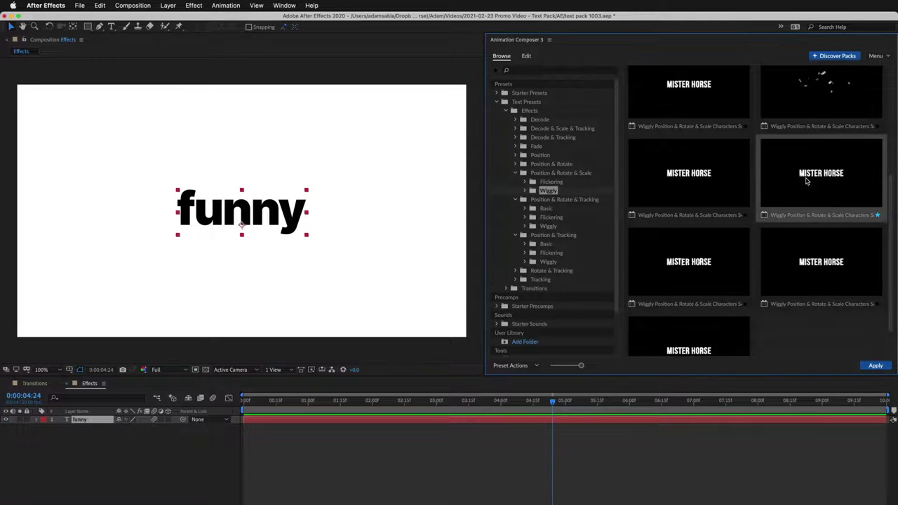
{"action": "left_click", "coordinate": [876, 366]}
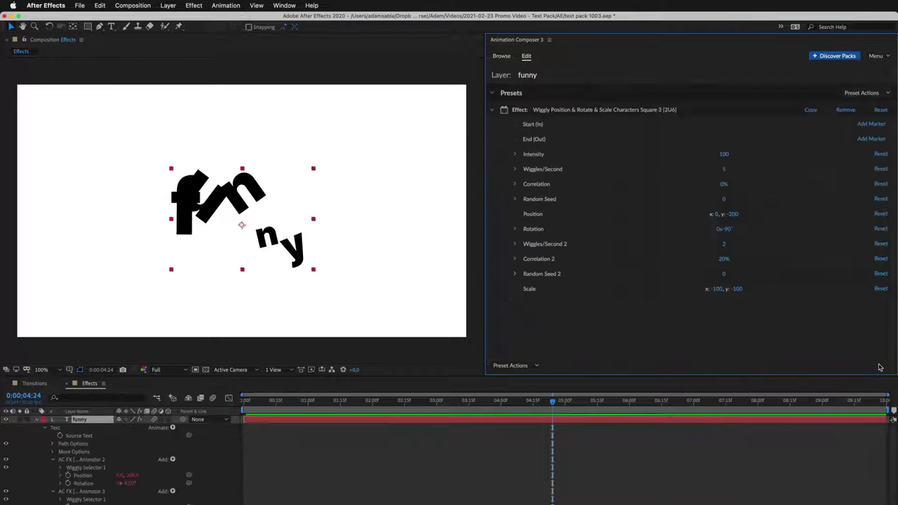
{"action": "left_click_drag", "start_coordinate": [688, 396], "coordinate": [575, 410]}
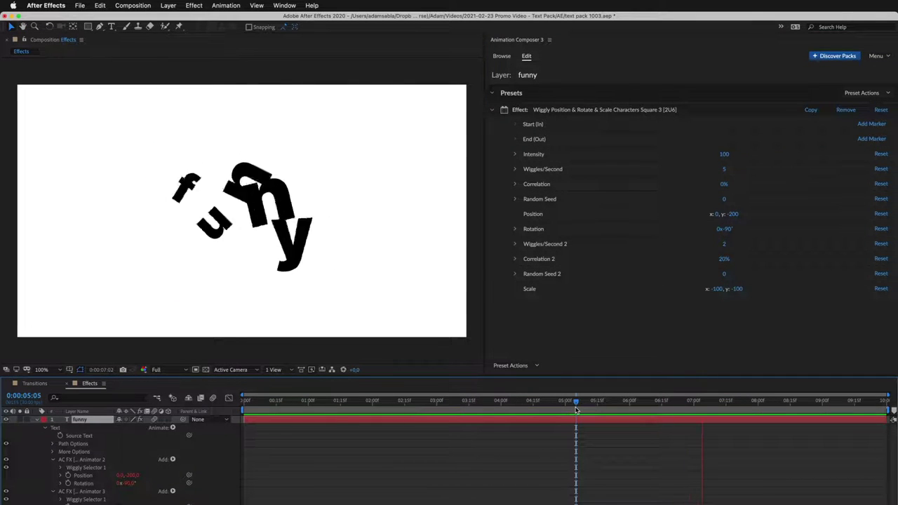
{"action": "key", "text": "space"}
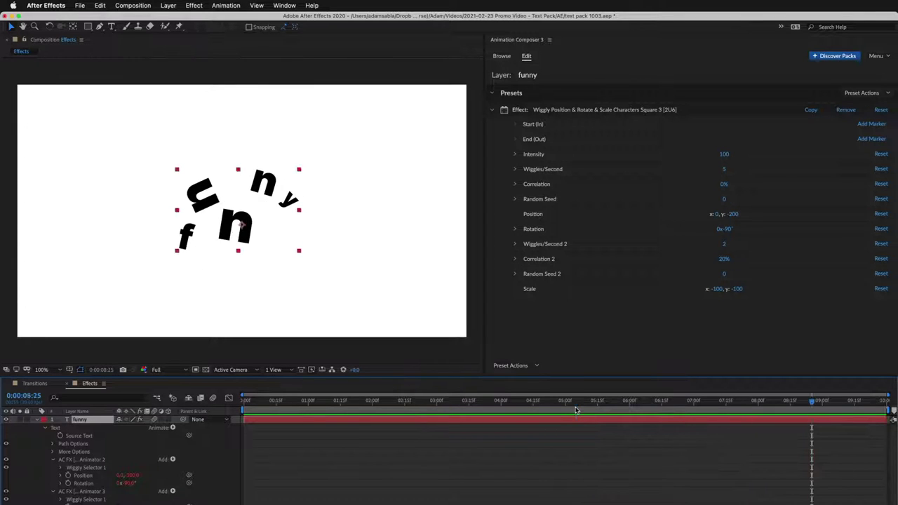
Step: Play the wiggle and set Wiggles/Second to 1
{"action": "key", "text": "space"}
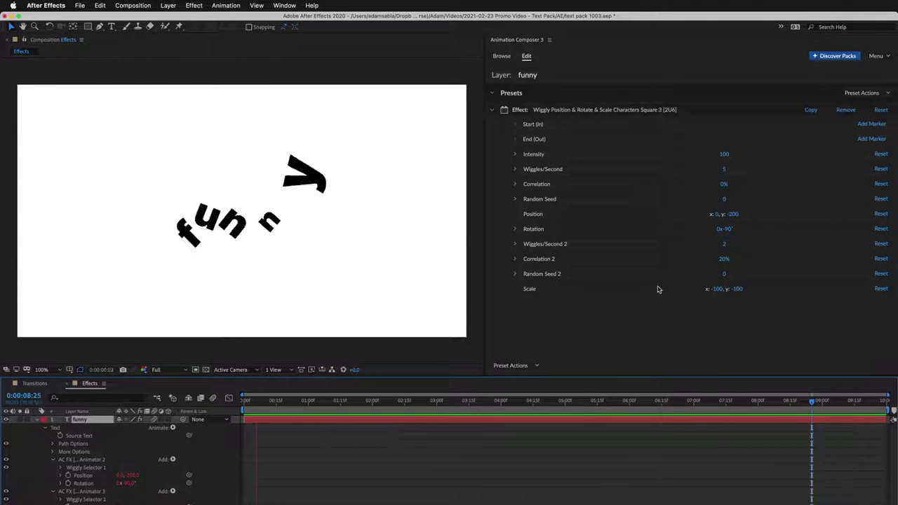
{"action": "left_click", "coordinate": [724, 169]}
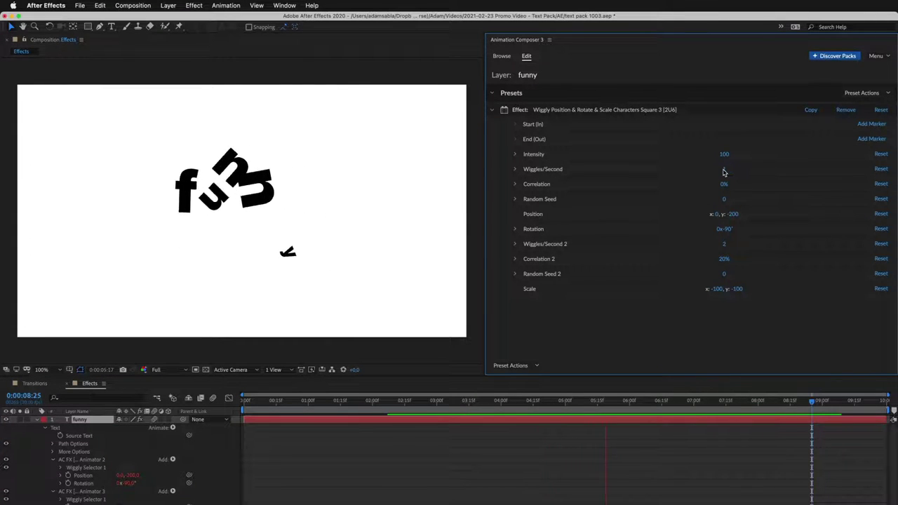
{"action": "key", "text": "space"}
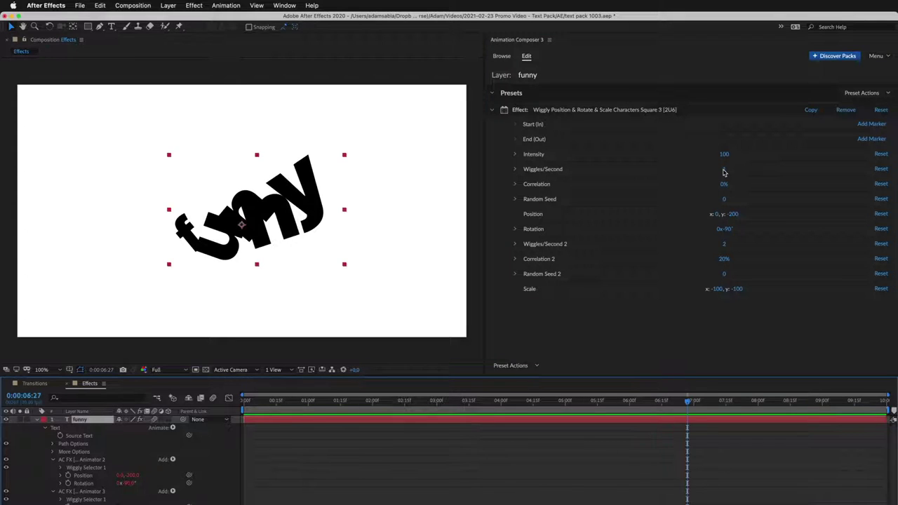
Step: Set Position x to -300 and Rotation to -230°, then preview from 0:00:02:02
{"action": "left_click", "coordinate": [715, 214]}
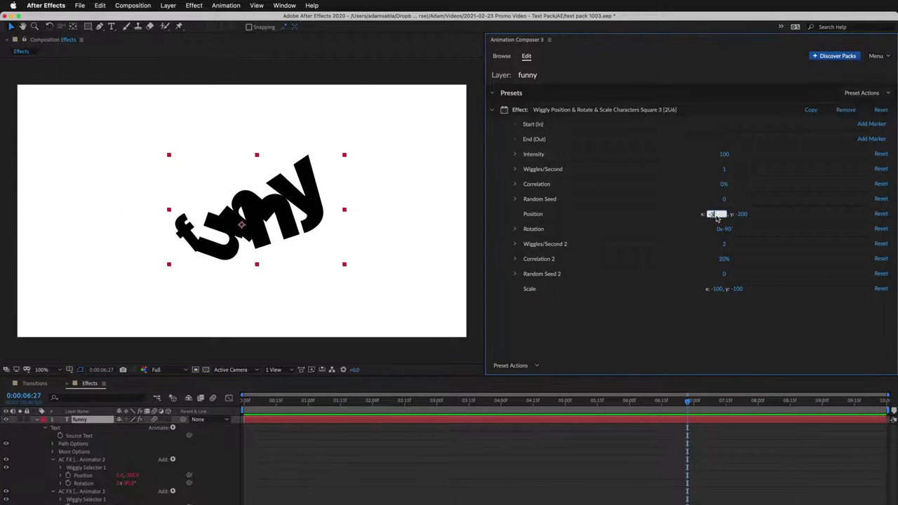
{"action": "type", "text": "-300"}
{"action": "key", "text": "Return"}
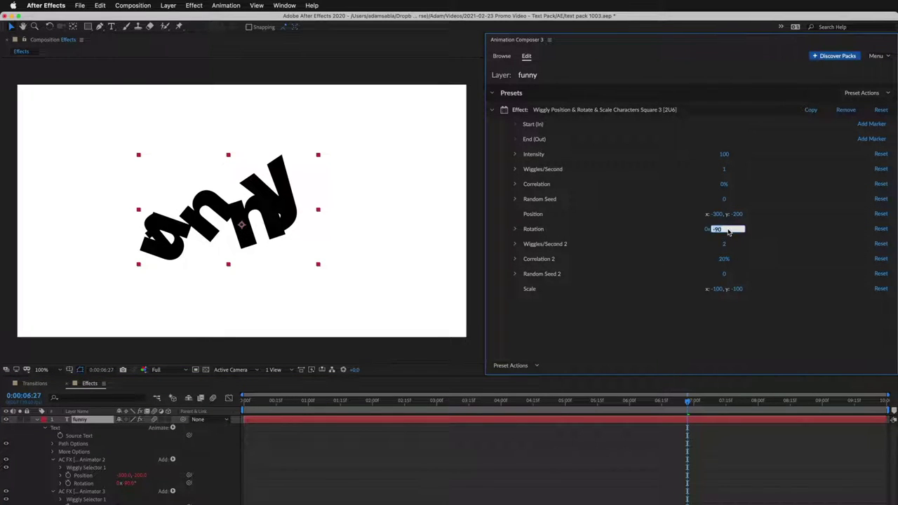
{"action": "left_click", "coordinate": [728, 231]}
{"action": "type", "text": "-230"}
{"action": "key", "text": "Return"}
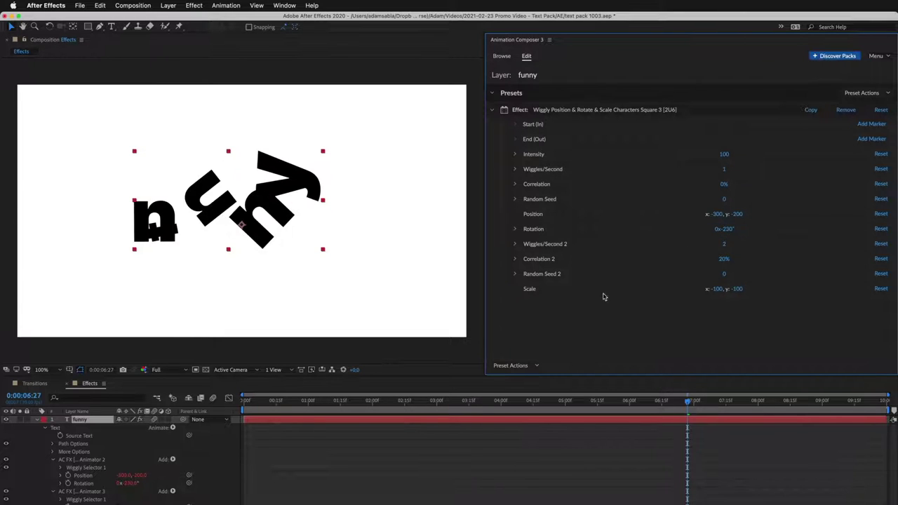
{"action": "left_click", "coordinate": [377, 404]}
{"action": "key", "text": "space"}
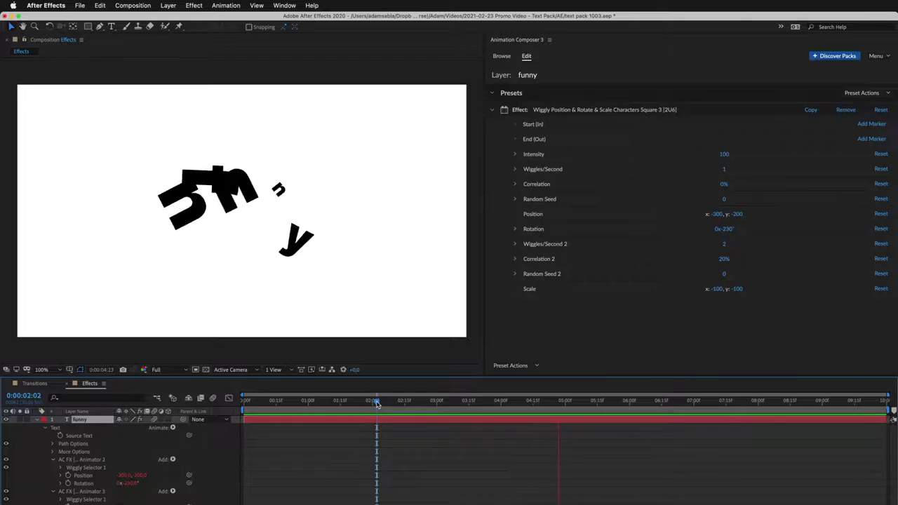
{"action": "key", "text": "space"}
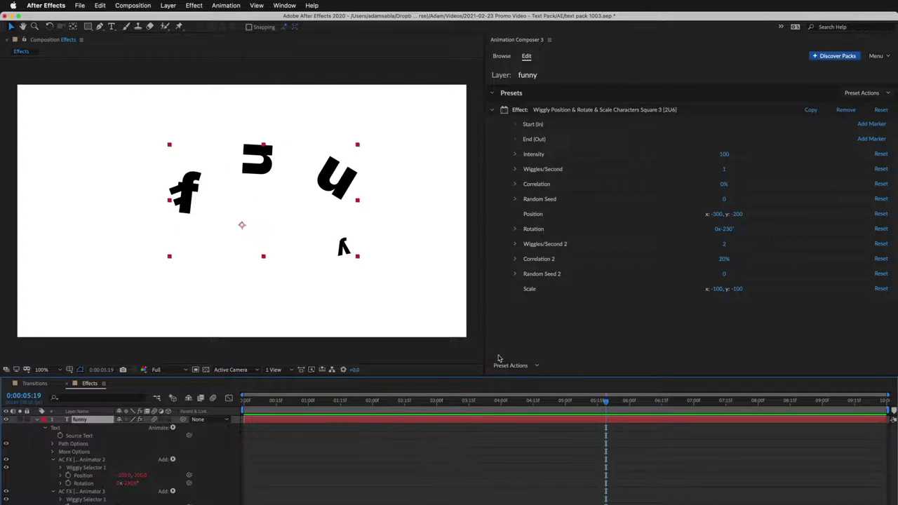
Step: Reset the wiggle preset, set Intensity to 5, and mark its start at 0:00:03:12
{"action": "left_click", "coordinate": [880, 110]}
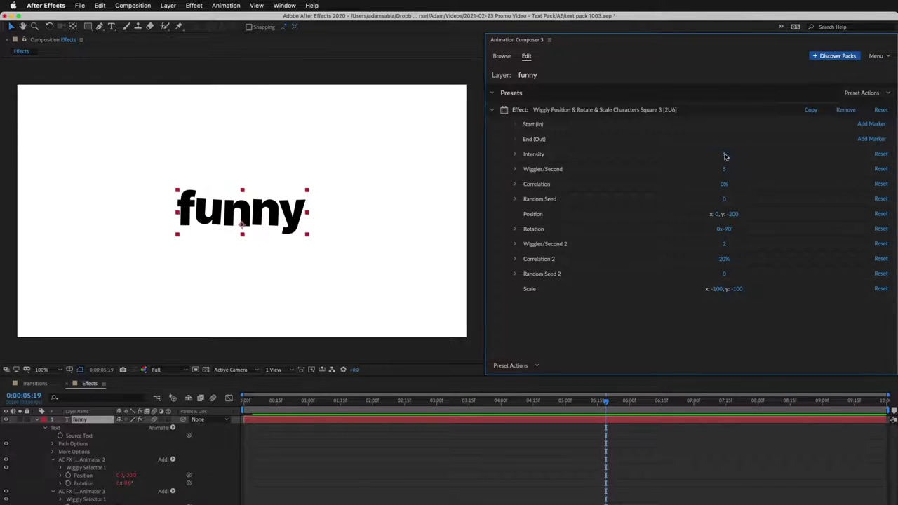
{"action": "key", "text": "space"}
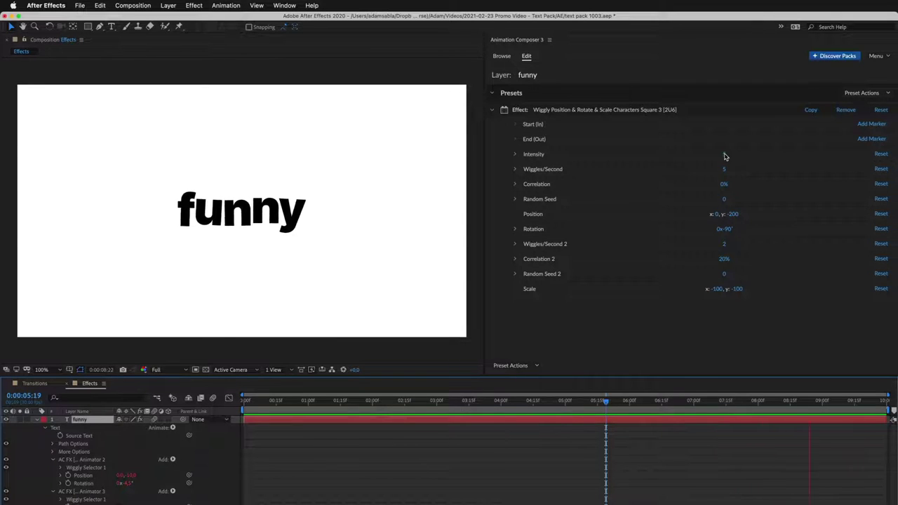
{"action": "left_click", "coordinate": [463, 402]}
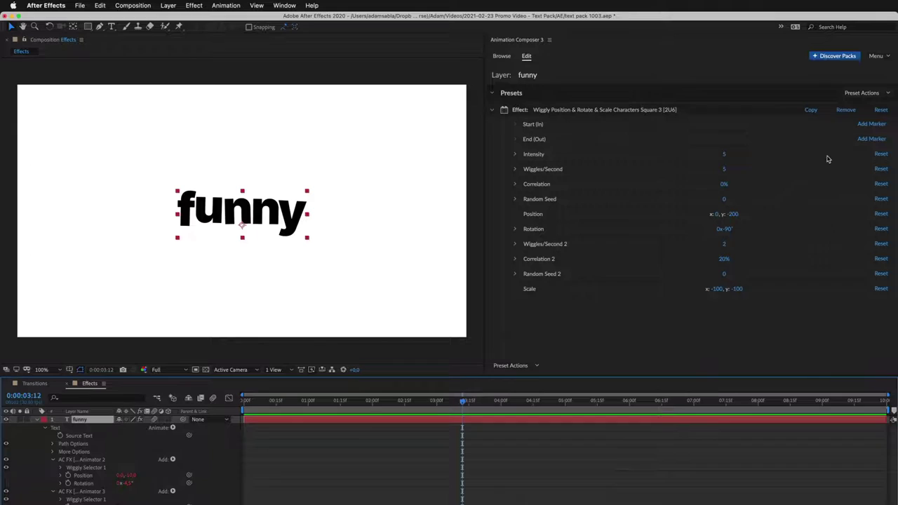
{"action": "left_click", "coordinate": [871, 124]}
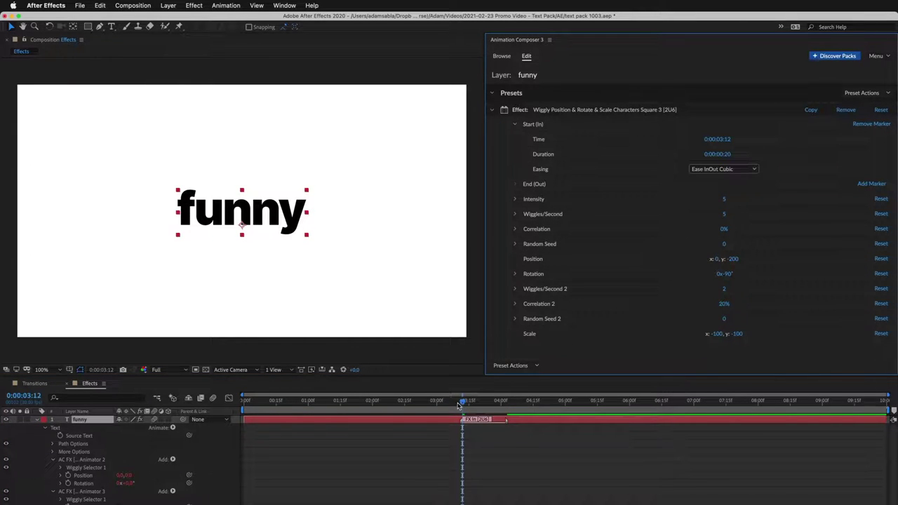
Step: Stretch the wiggle's Start duration to 0:00:01:17 and add an End marker at 0:00:06:10
{"action": "left_click_drag", "start_coordinate": [459, 404], "coordinate": [396, 403]}
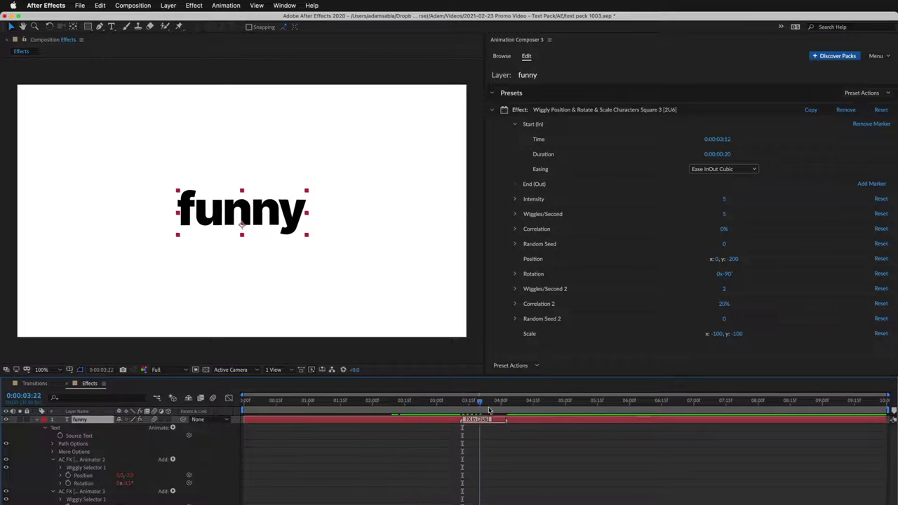
{"action": "left_click_drag", "start_coordinate": [489, 410], "coordinate": [523, 418]}
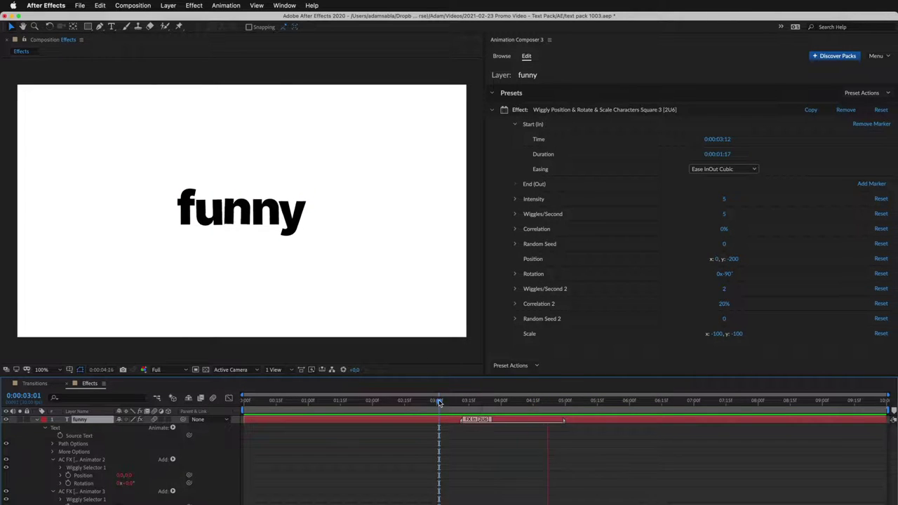
{"action": "key", "text": "space"}
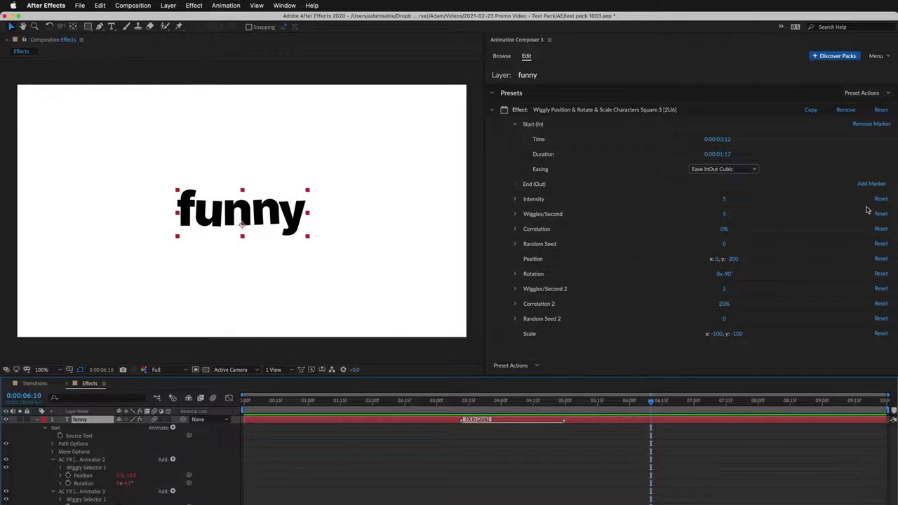
{"action": "left_click", "coordinate": [873, 184]}
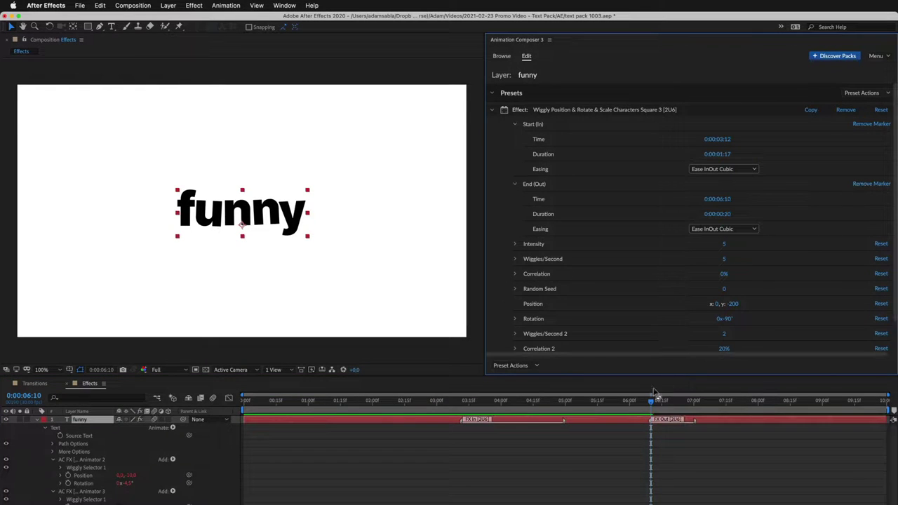
{"action": "left_click_drag", "start_coordinate": [643, 405], "coordinate": [600, 410]}
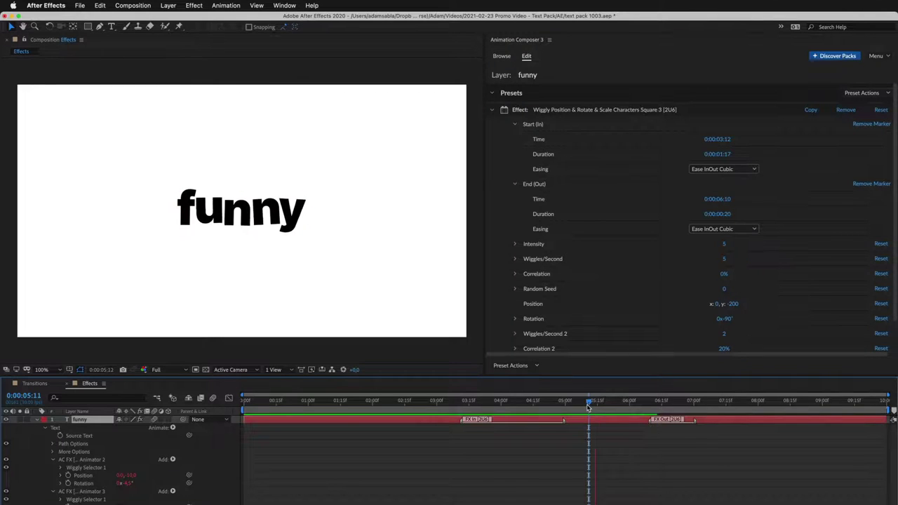